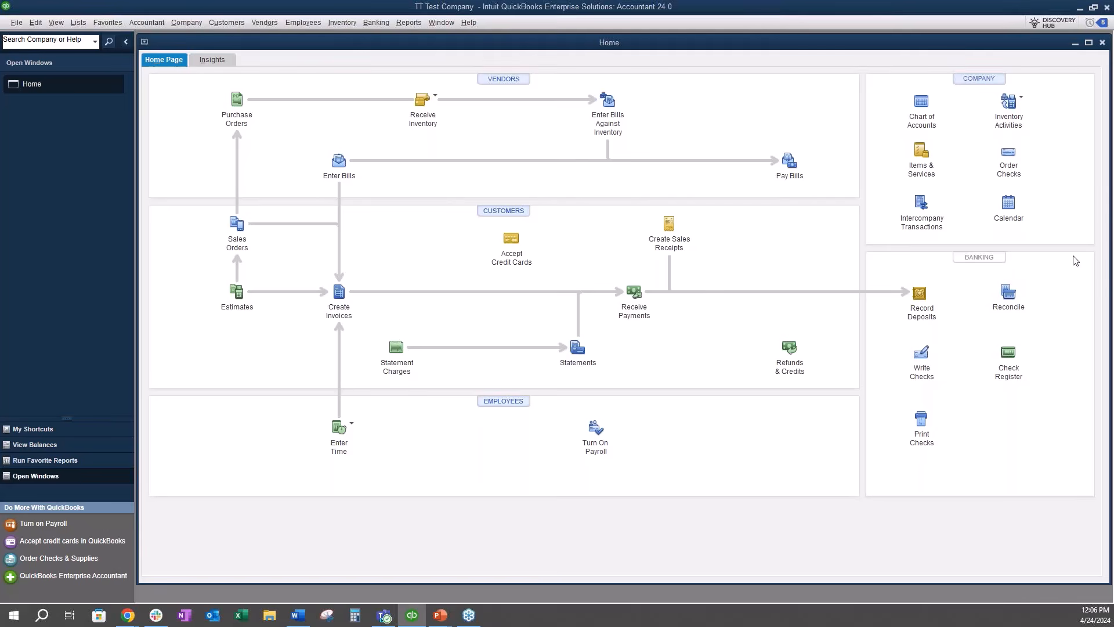
# Step: Examine the Items & Inventory company preferences for the quantity and negative-inventory options, leaving them as they are
pyautogui.click(36, 22)
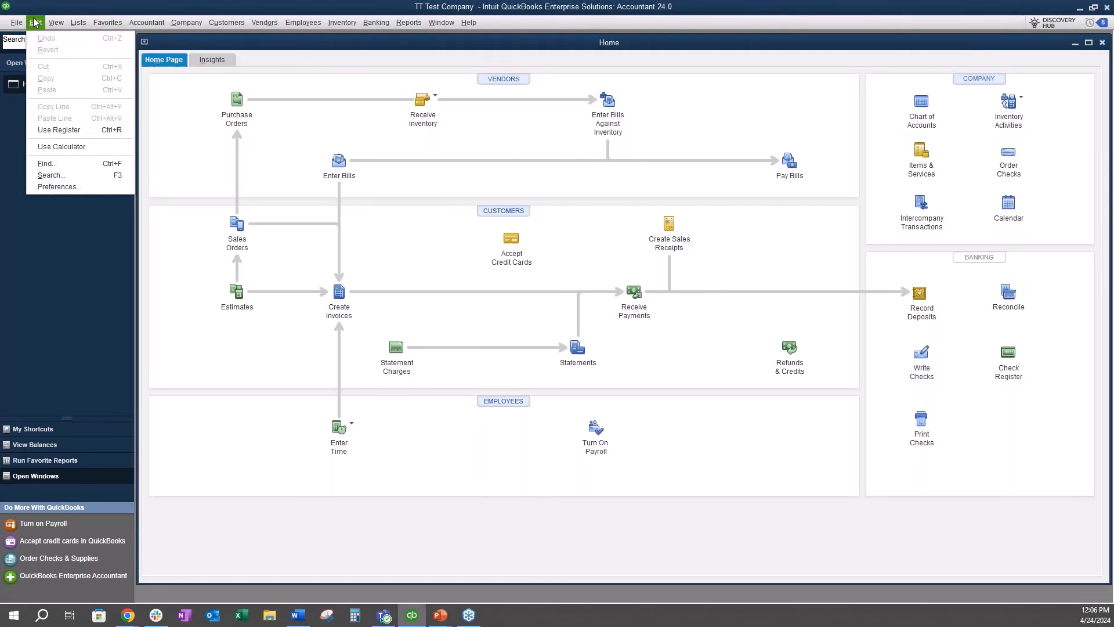
pyautogui.click(81, 182)
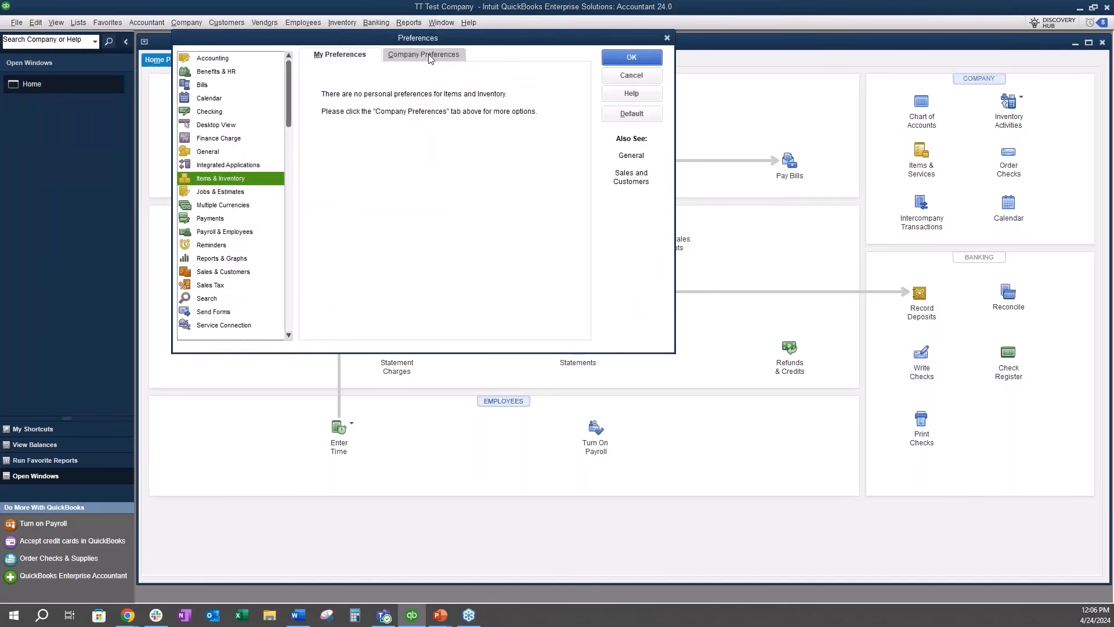
pyautogui.click(430, 59)
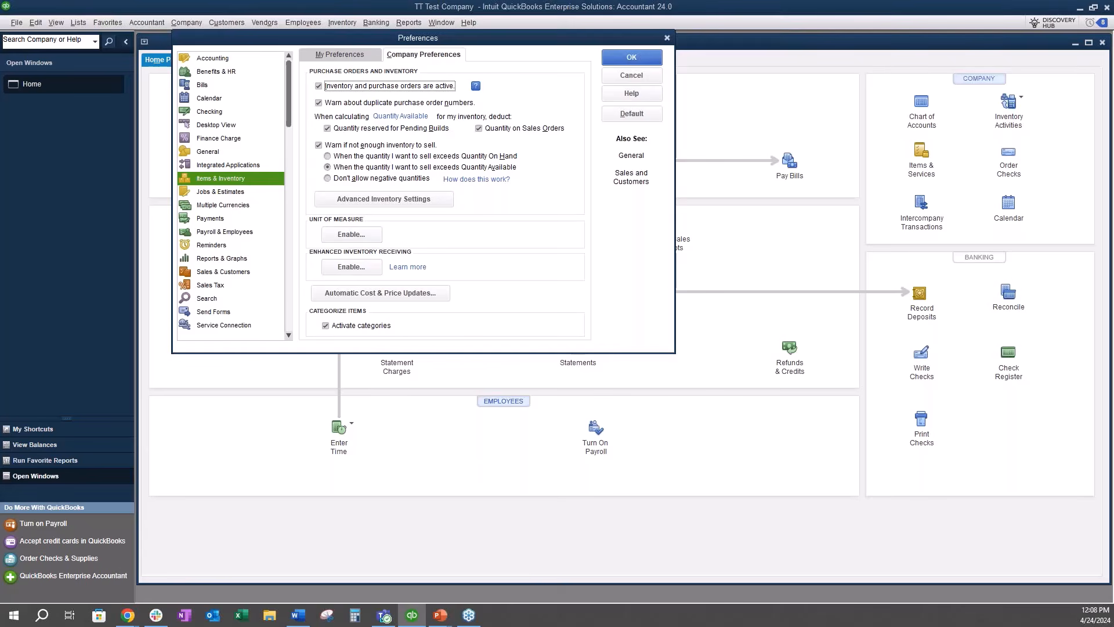
pyautogui.click(621, 79)
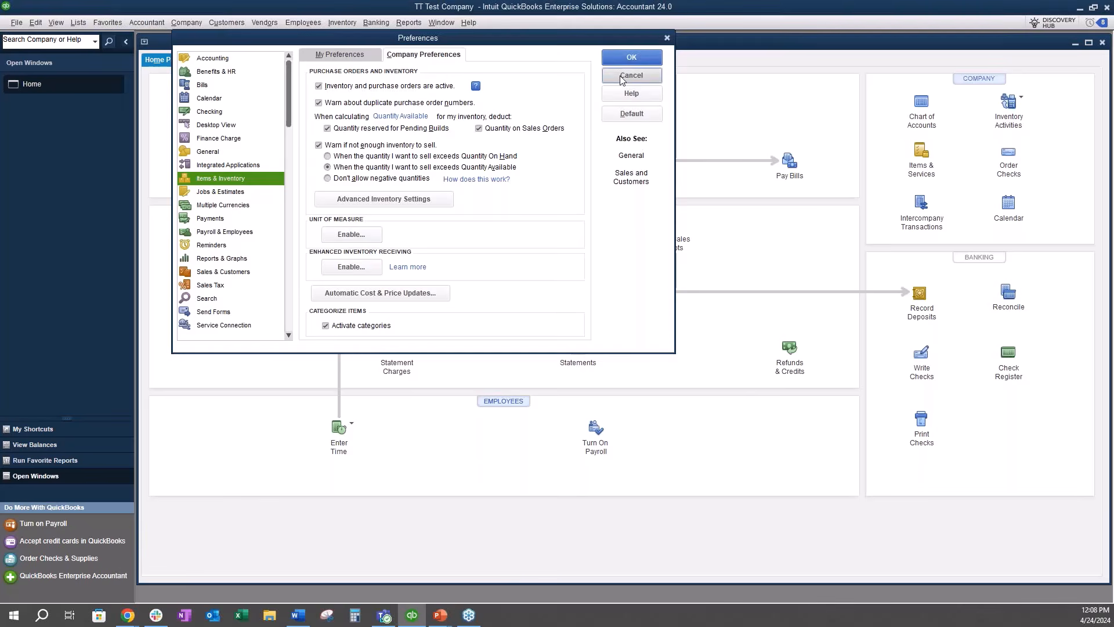
# Step: Review the inventory information of Widget 1 and Widget 2 in the Inventory Center and close it
pyautogui.click(341, 22)
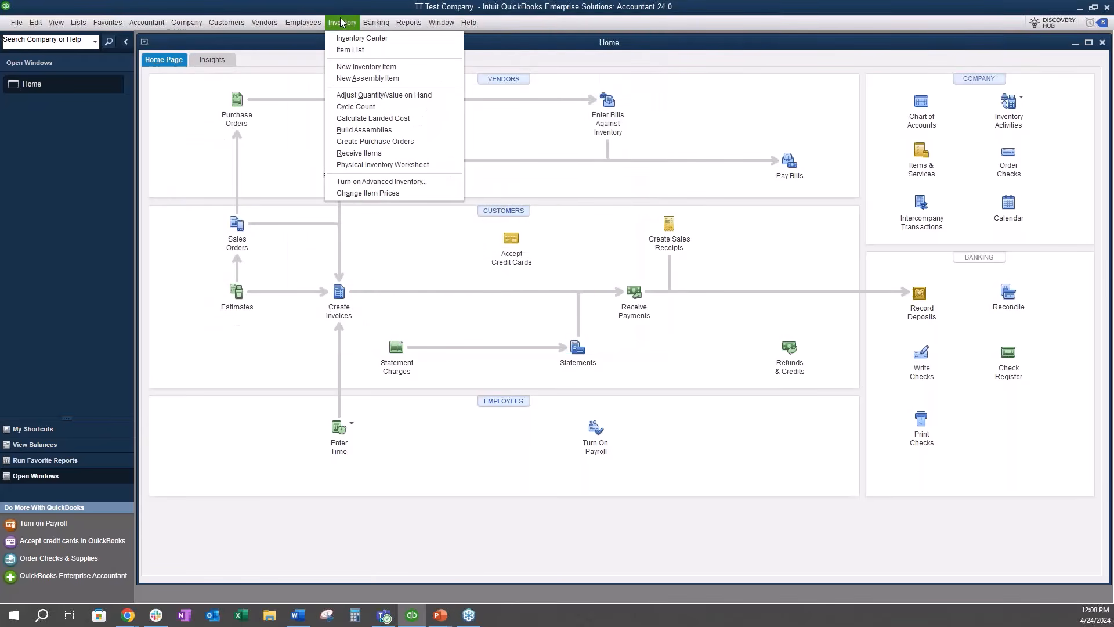
pyautogui.click(351, 38)
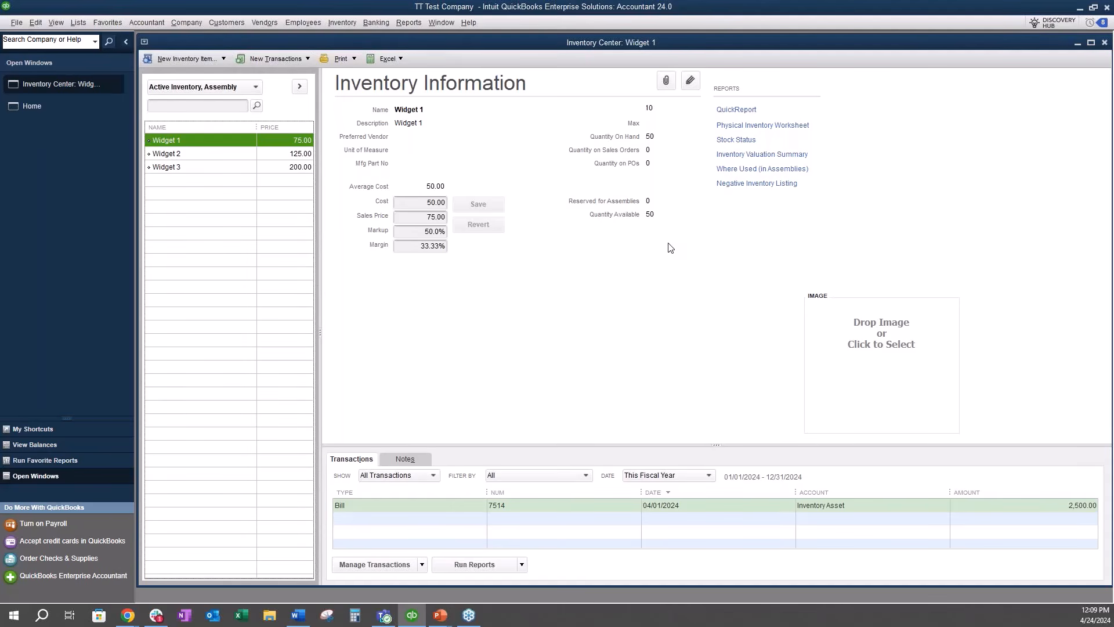
pyautogui.click(207, 155)
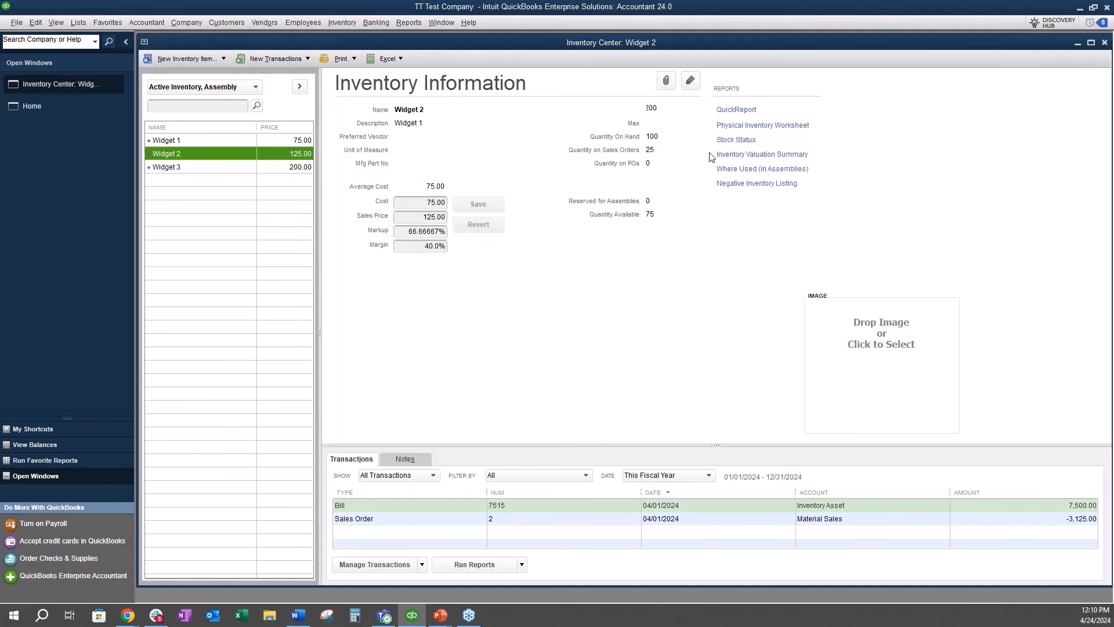
pyautogui.click(1105, 42)
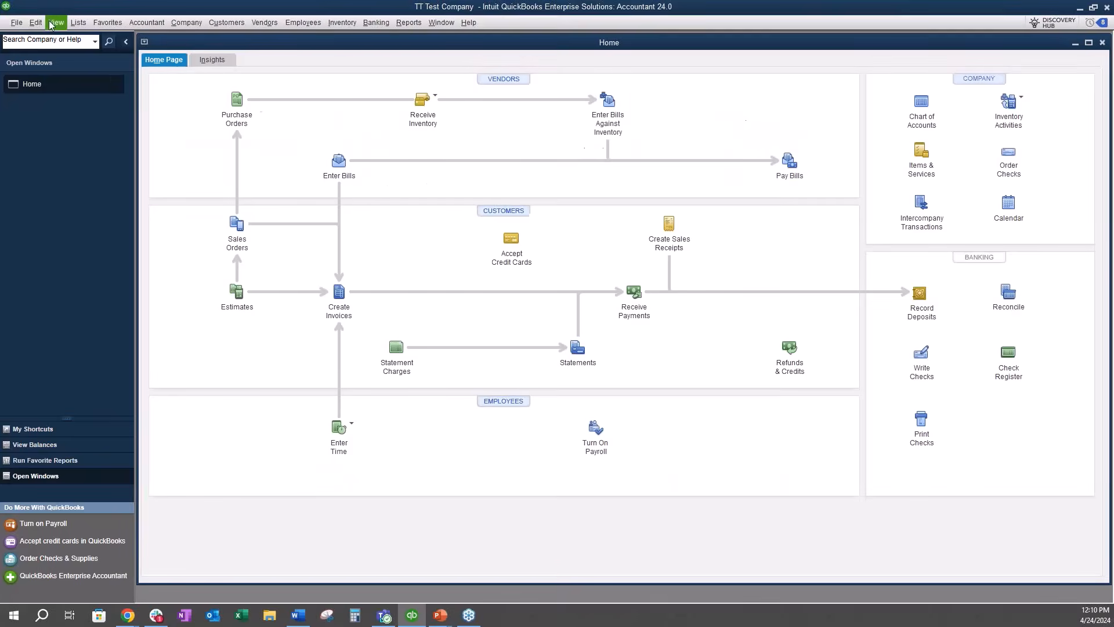
# Step: Set the company inventory warning preference to "Don't allow negative quantities" and save it
pyautogui.click(35, 23)
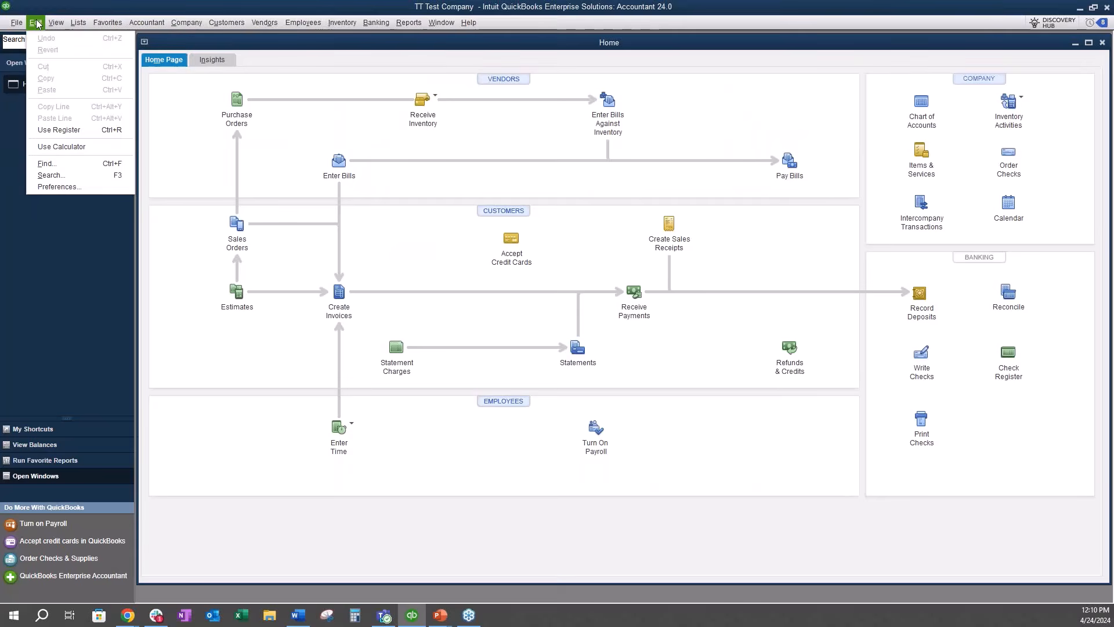
pyautogui.click(72, 185)
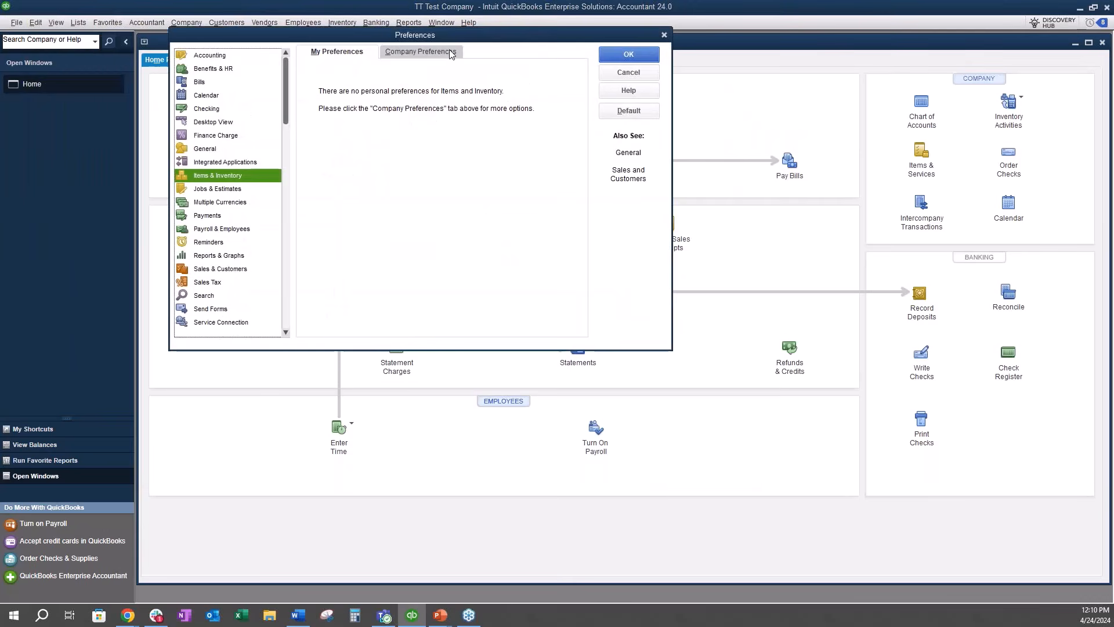
pyautogui.click(451, 54)
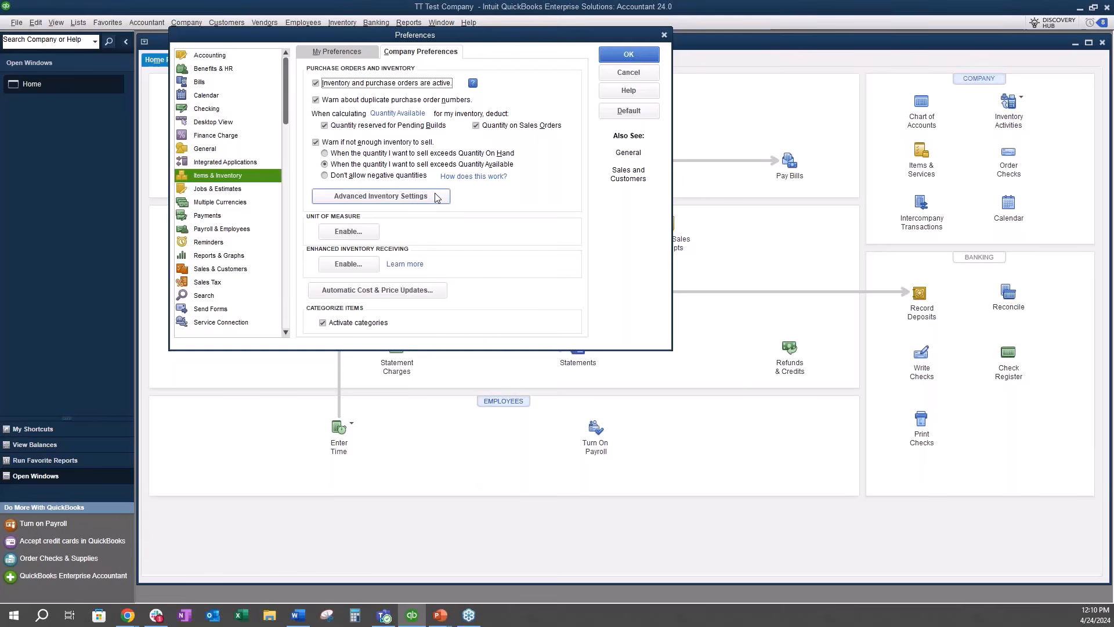
pyautogui.click(329, 176)
pyautogui.click(633, 59)
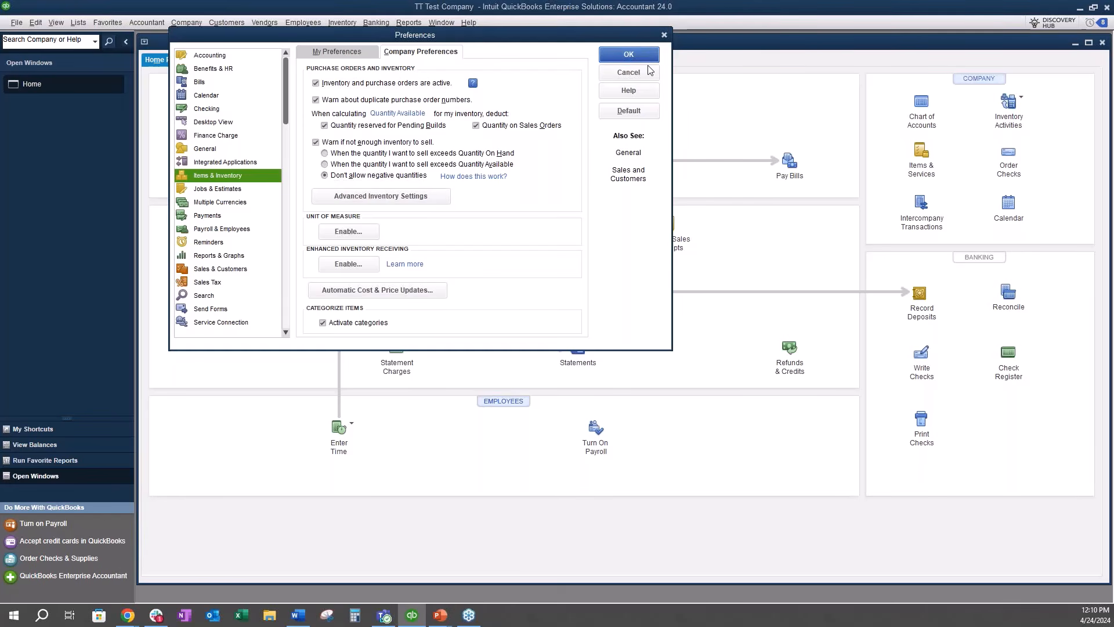
pyautogui.click(554, 188)
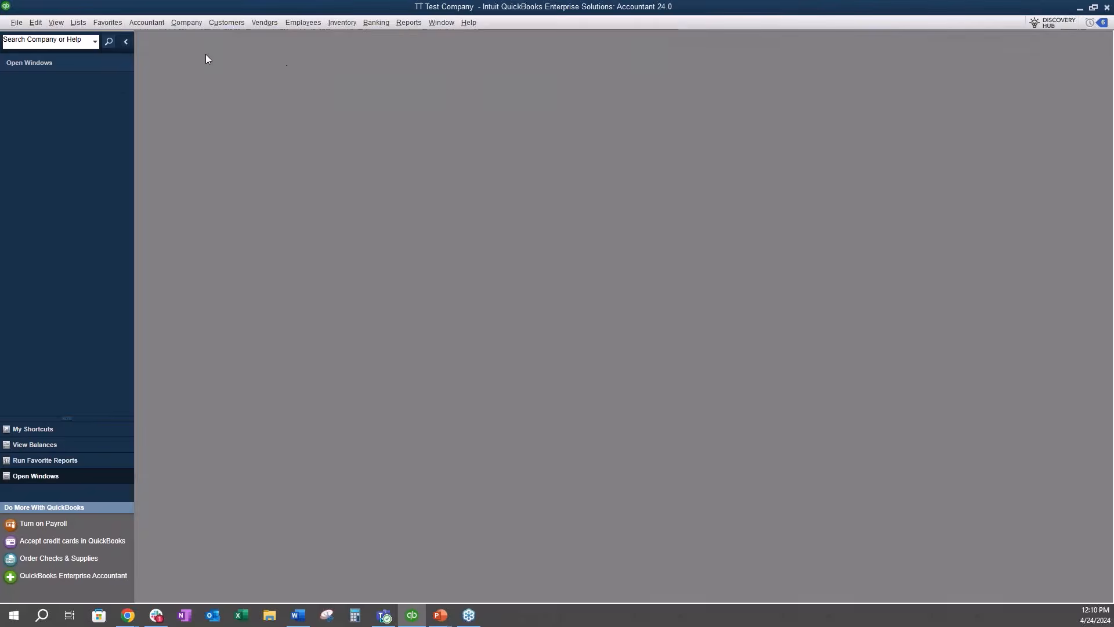
# Step: Check Widget 1 in the Inventory Center and open a maximized blank invoice
pyautogui.click(341, 23)
pyautogui.click(349, 40)
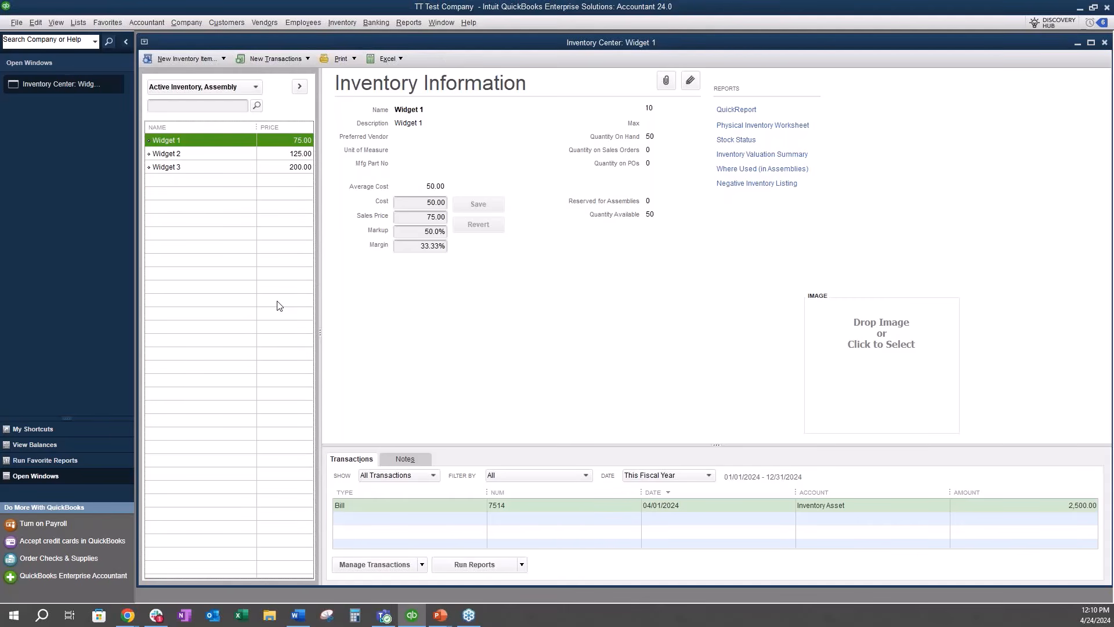
pyautogui.click(233, 22)
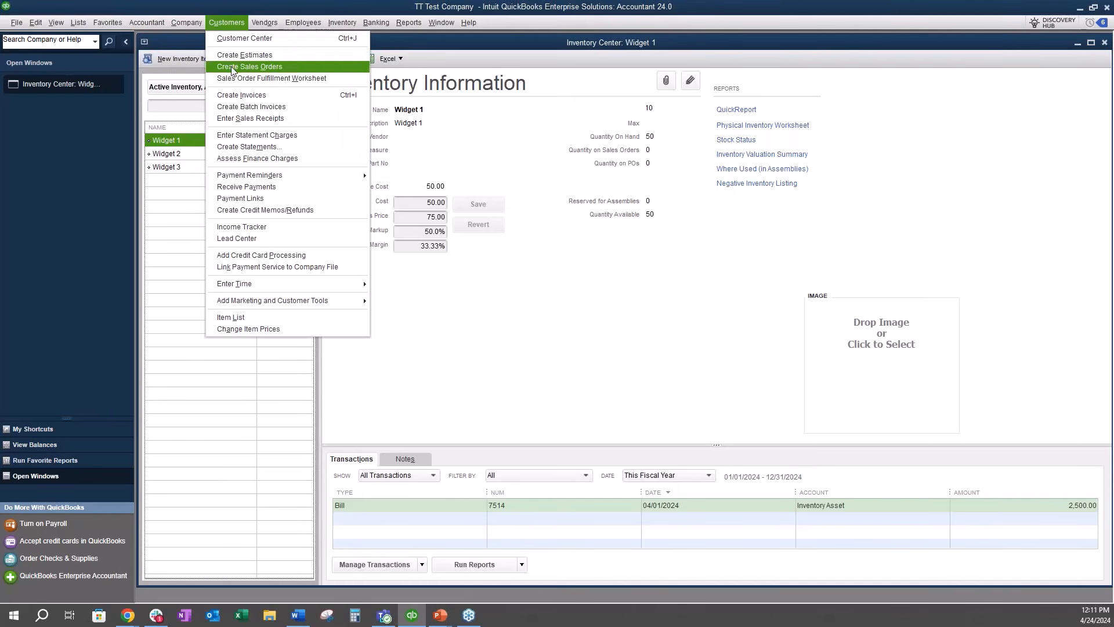
pyautogui.click(226, 98)
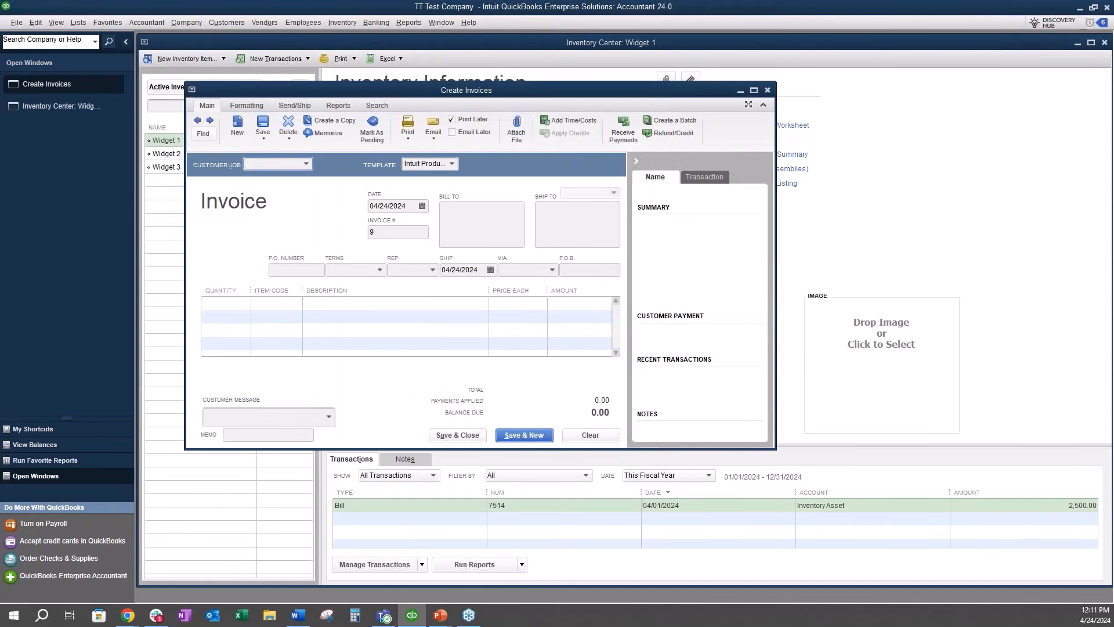
pyautogui.click(753, 90)
# Step: Assign the invoice to the second customer's Job1 and add Widget 1 as the first line item
pyautogui.click(425, 96)
pyautogui.click(215, 197)
pyautogui.click(264, 235)
pyautogui.click(277, 238)
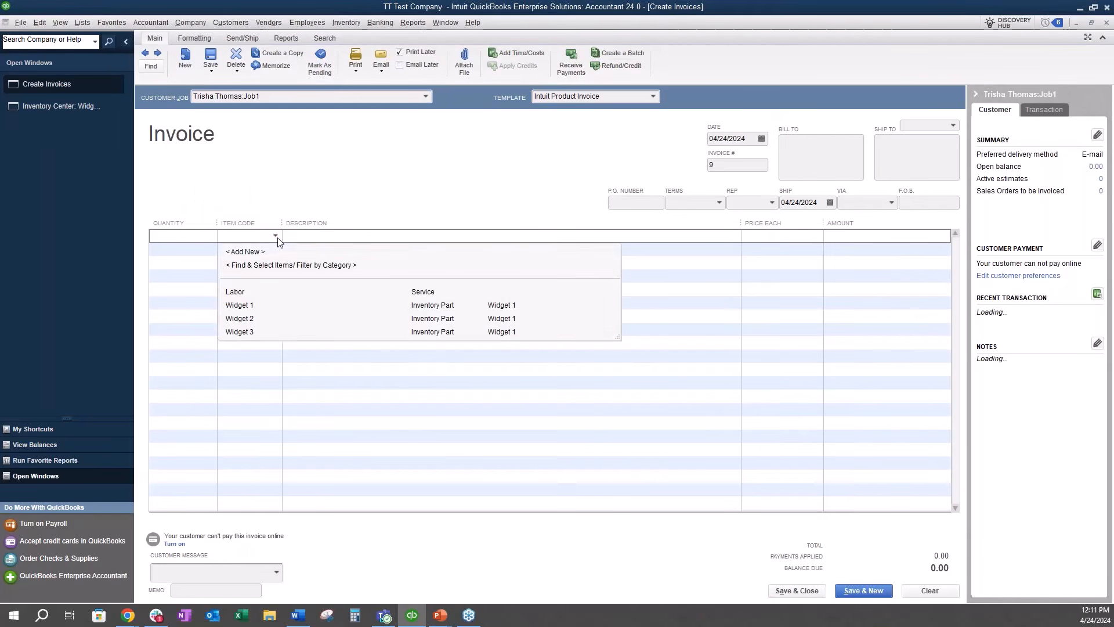
pyautogui.click(257, 307)
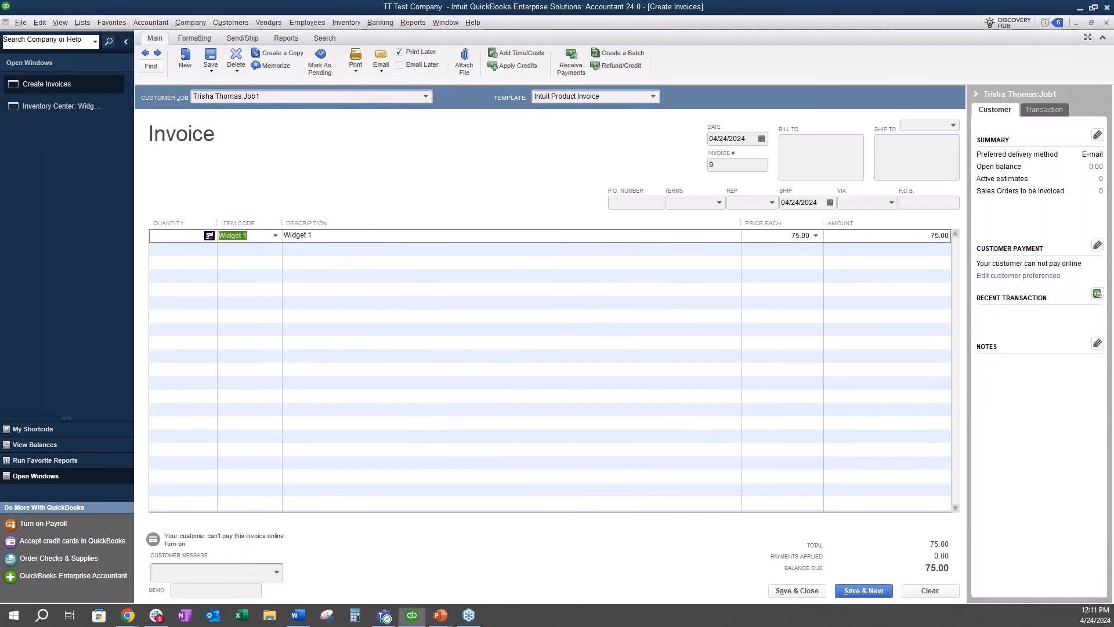
# Step: Check Widget 1's current availability and try an invoice quantity of 75
pyautogui.click(210, 235)
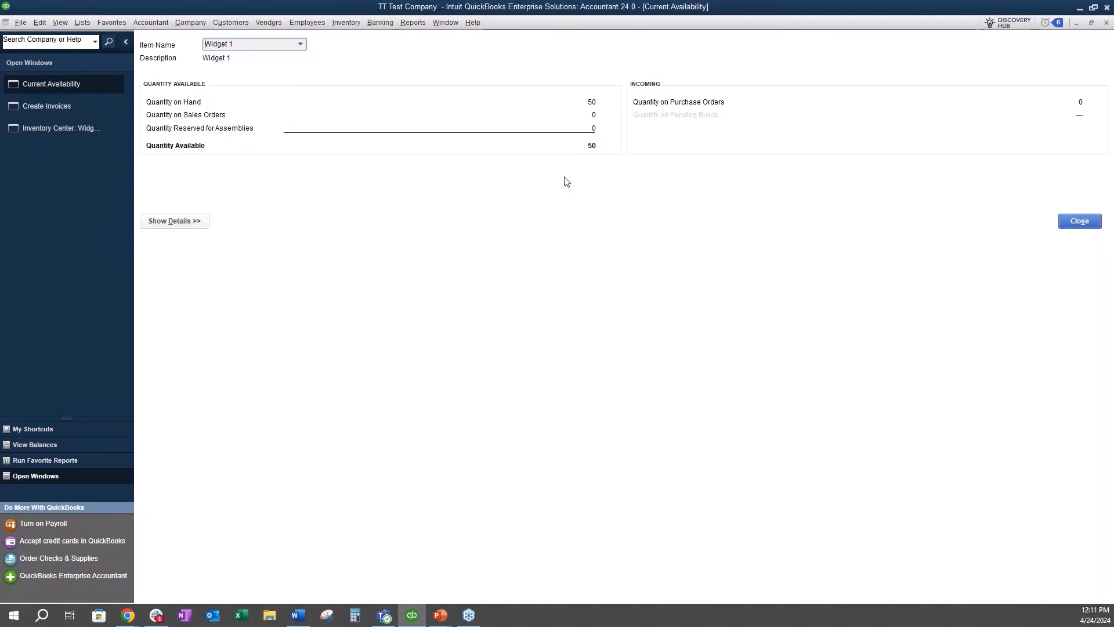
pyautogui.click(1082, 225)
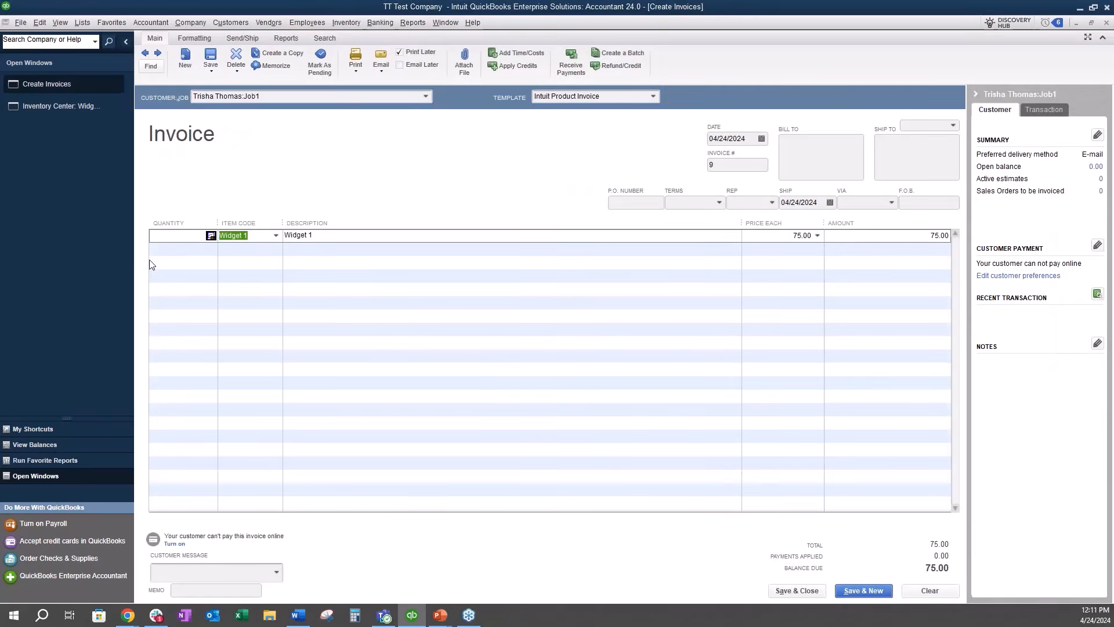
pyautogui.click(169, 239)
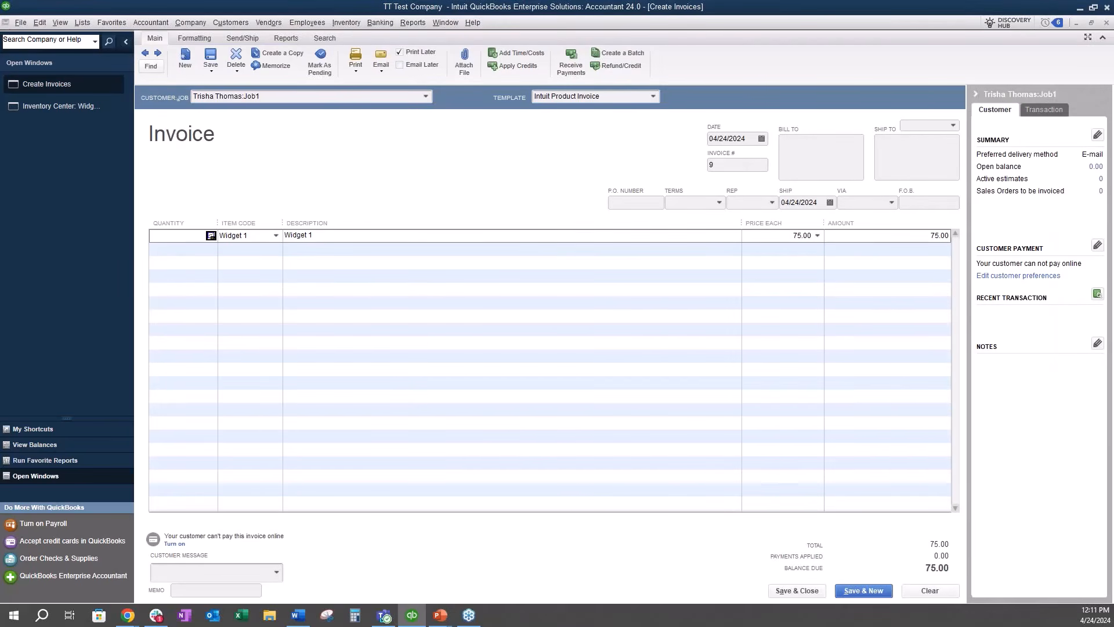
pyautogui.write('75')
pyautogui.press('Tab')
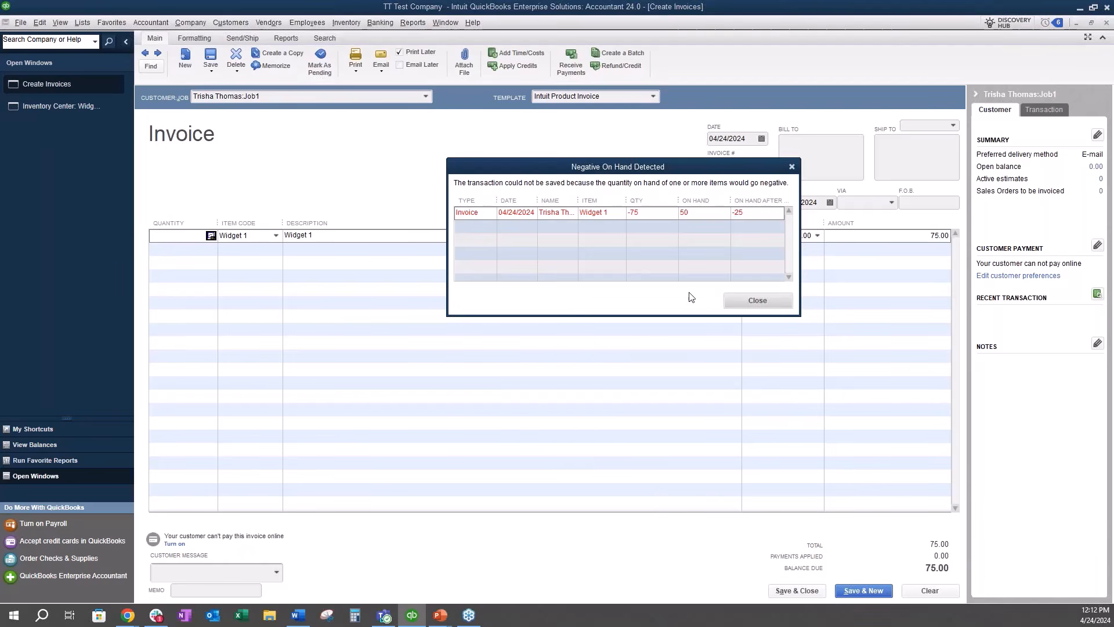
pyautogui.click(764, 304)
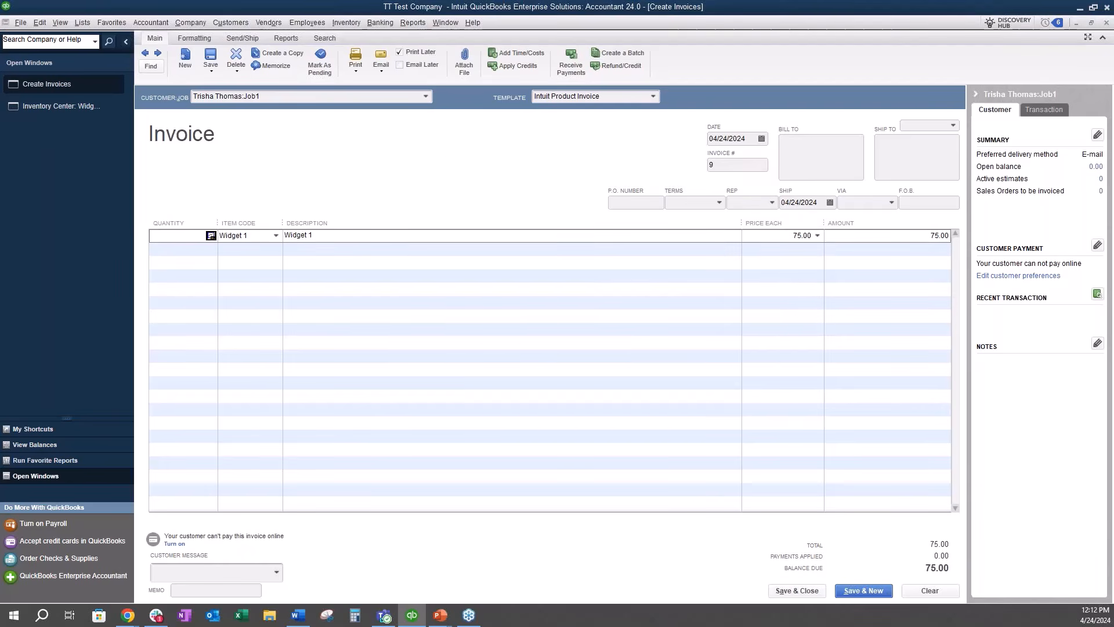
# Step: Try an invoice quantity of 65 for Widget 1
pyautogui.write('65')
pyautogui.press('Tab')
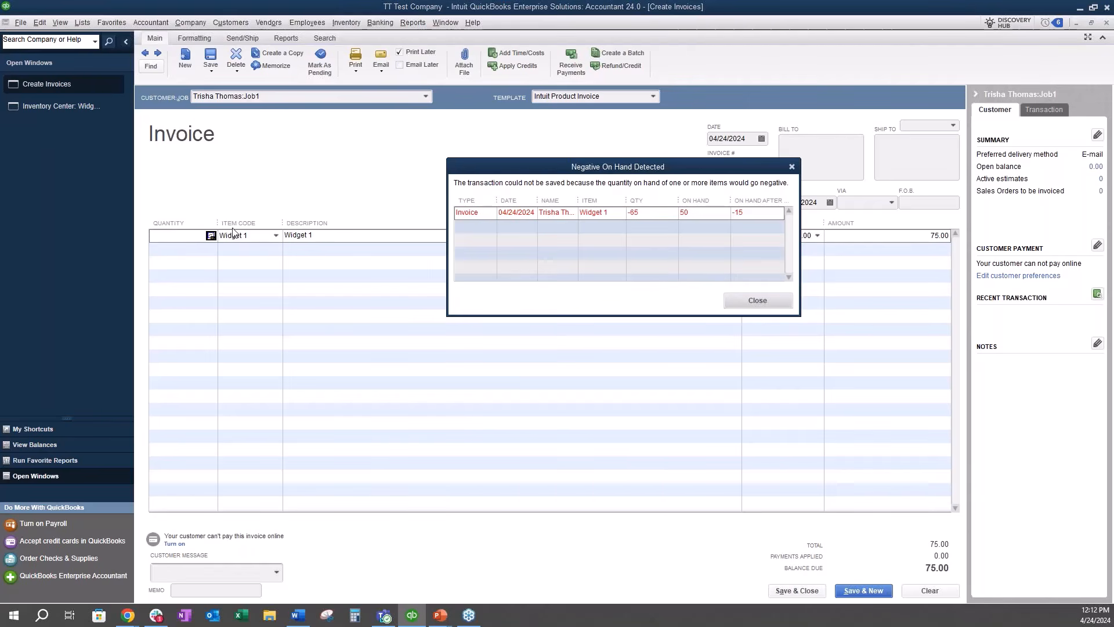
pyautogui.click(765, 300)
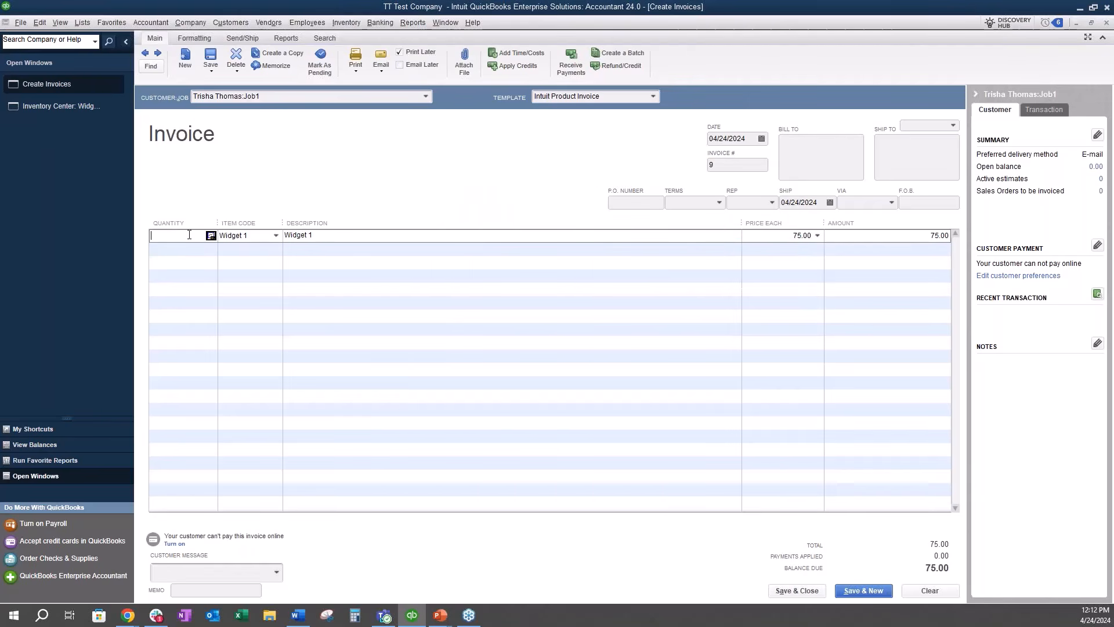
# Step: Enter 50 as Widget 1's invoice quantity, and discard the invoice without saving it
pyautogui.write('50')
pyautogui.press('Tab')
pyautogui.click(930, 589)
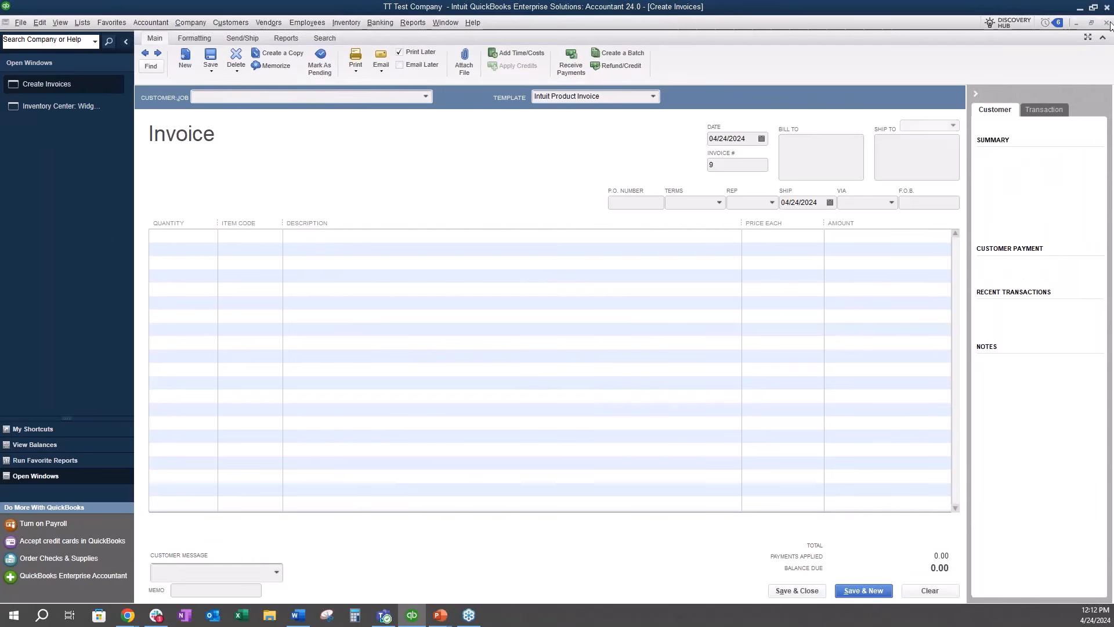
pyautogui.click(1107, 23)
# Step: Set the company inventory preference to warn when the quantity to sell exceeds Quantity Available, and save it
pyautogui.click(40, 22)
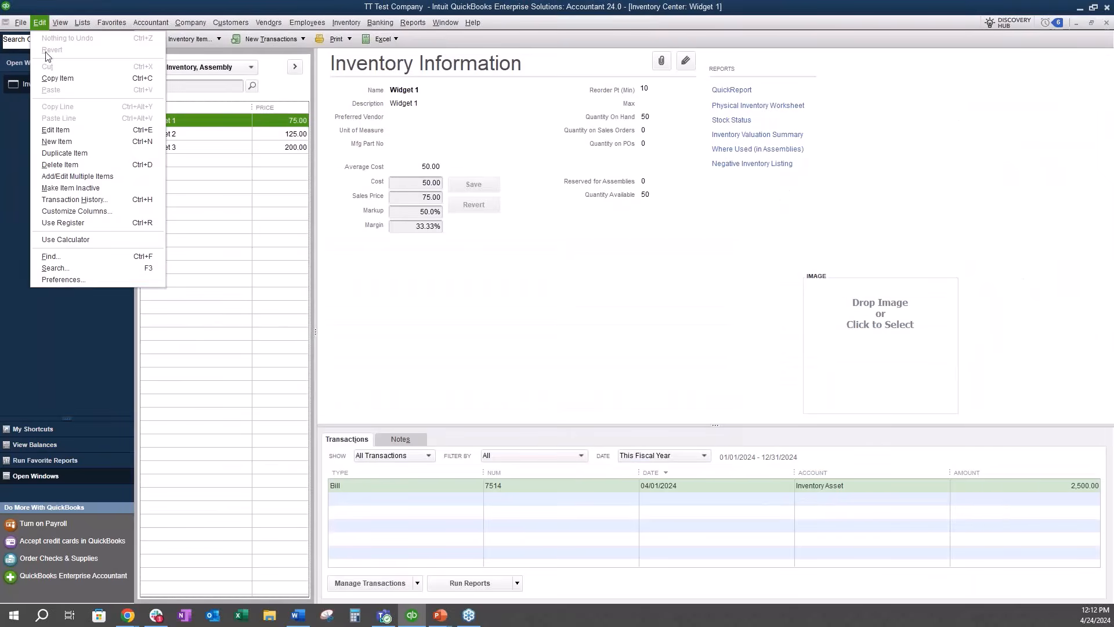
pyautogui.click(81, 281)
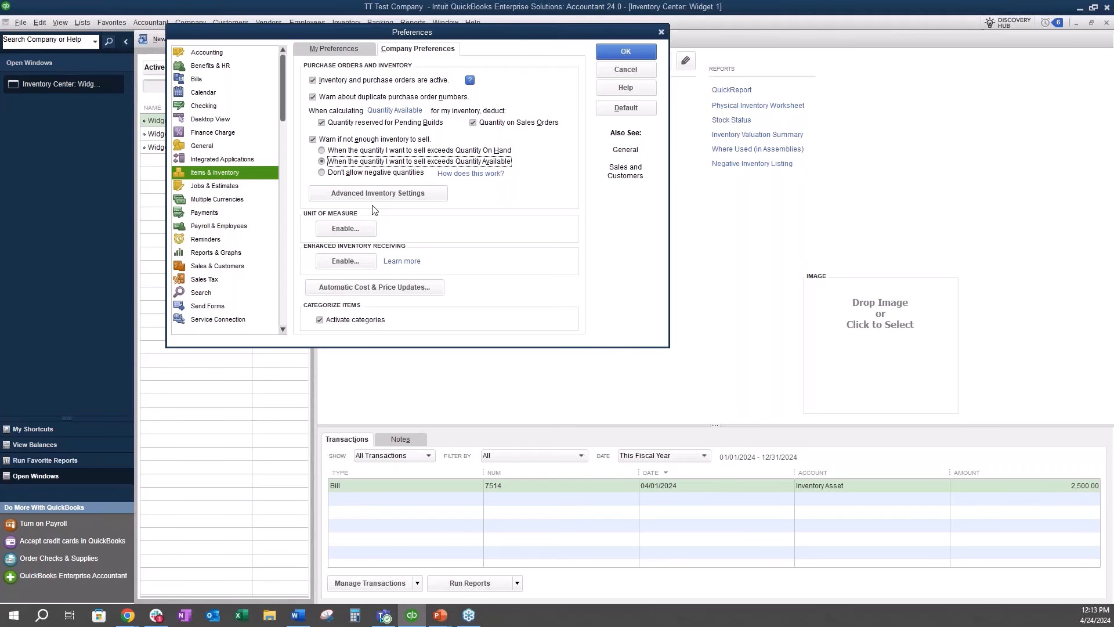
pyautogui.click(628, 56)
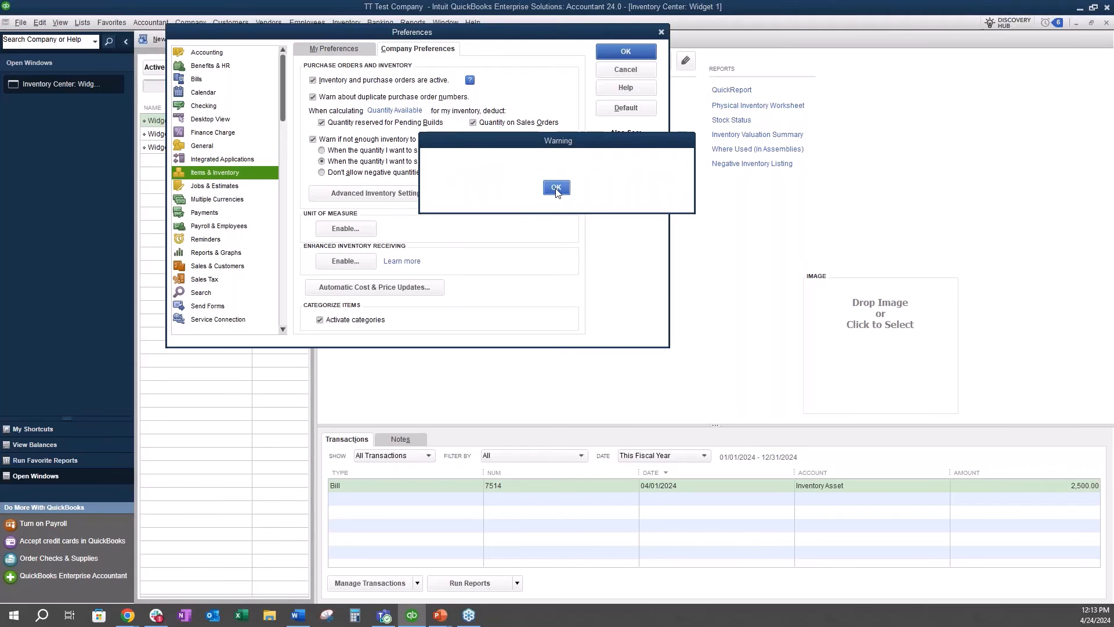
pyautogui.click(555, 187)
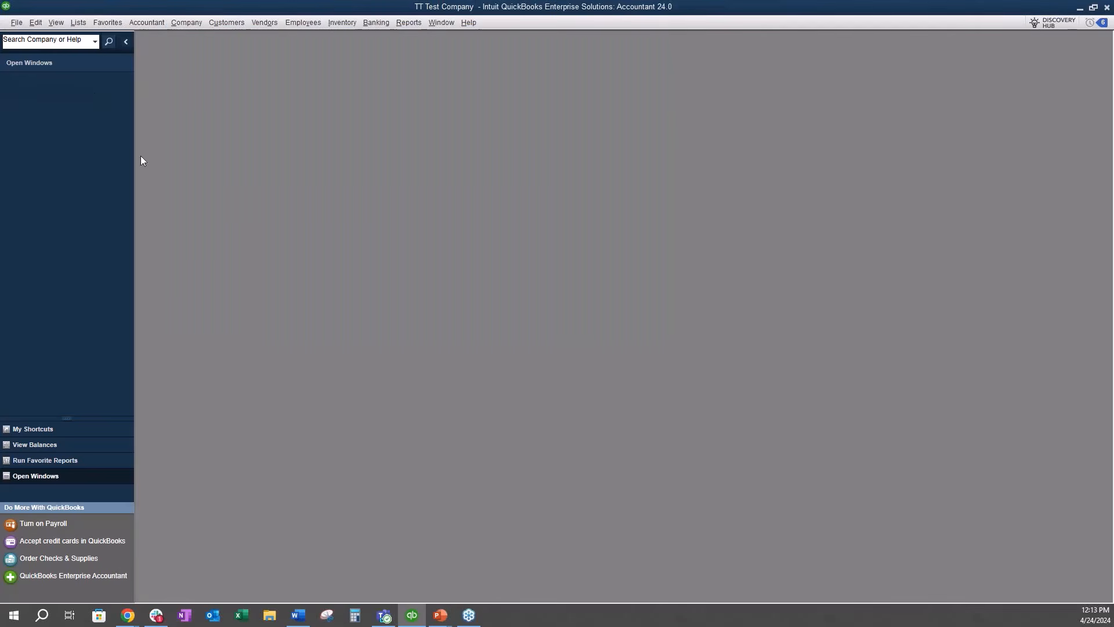
# Step: Start a new sales order from the home page and assign it to the second listed customer's Job1
pyautogui.click(201, 22)
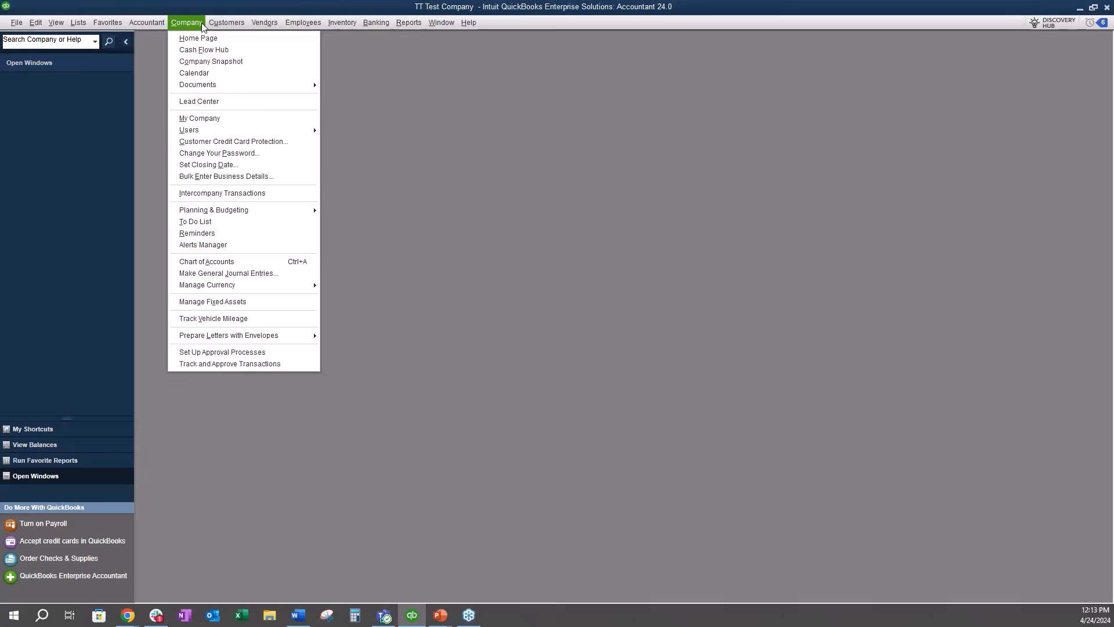
pyautogui.click(202, 36)
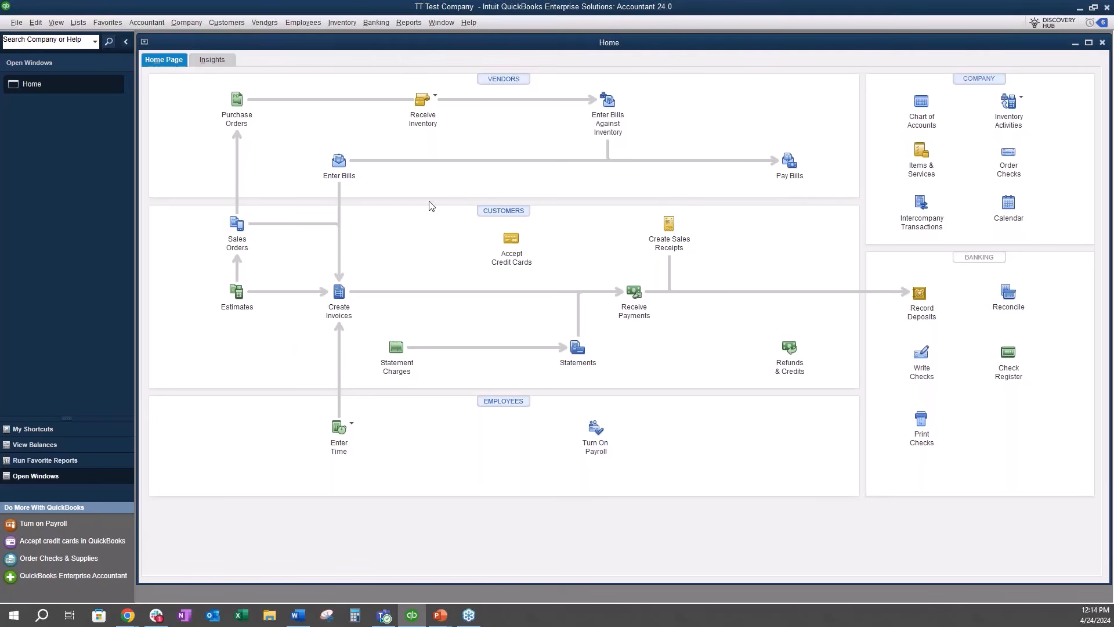
pyautogui.click(236, 227)
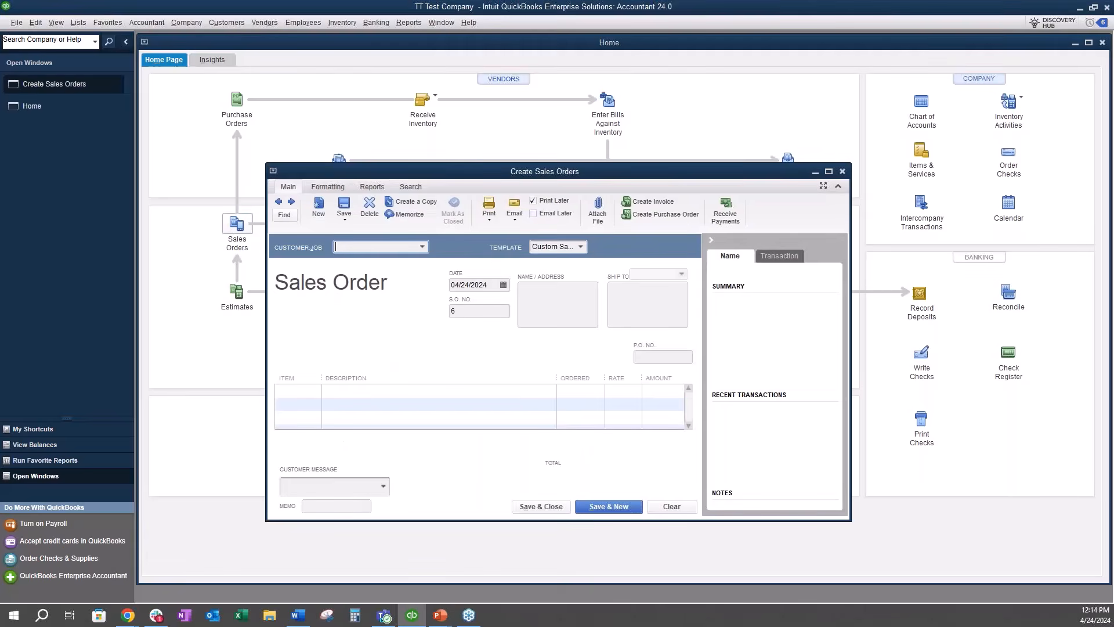
pyautogui.click(828, 171)
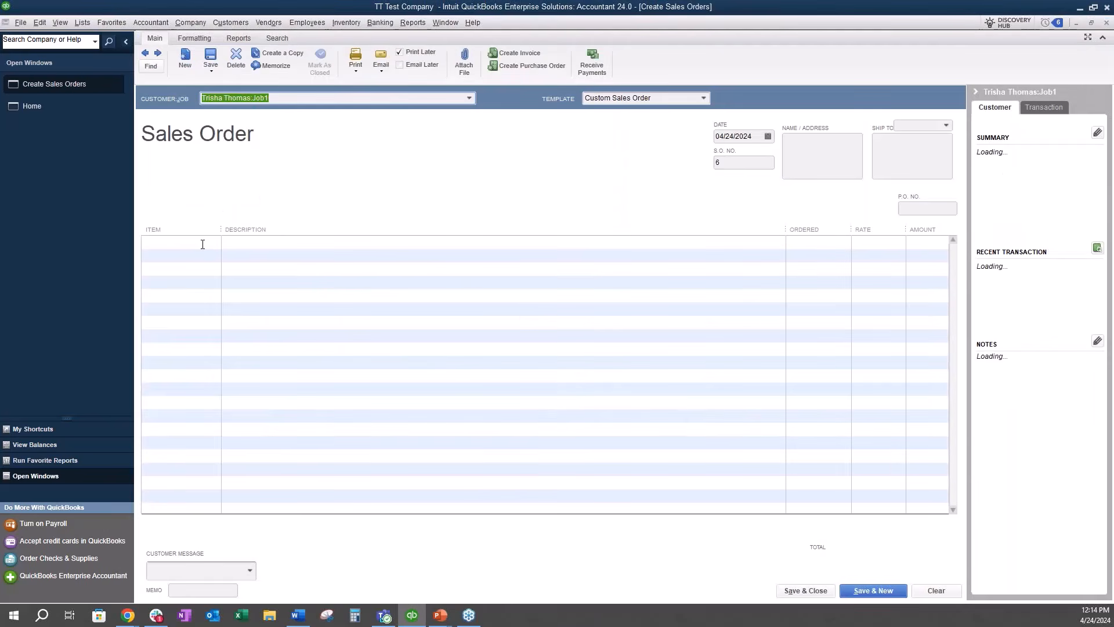
pyautogui.click(202, 244)
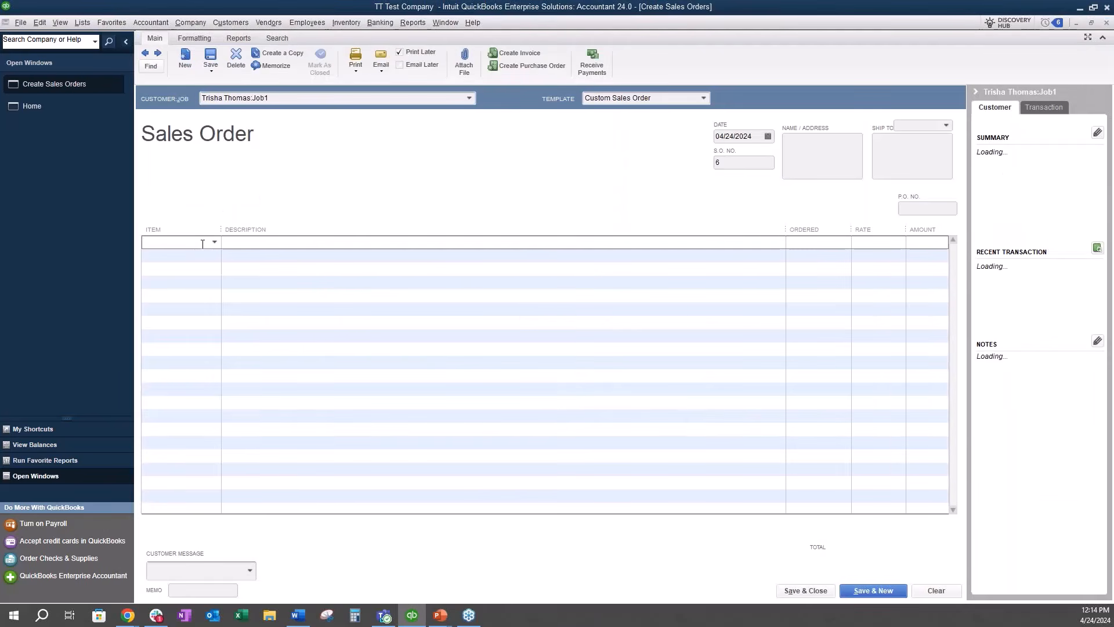
# Step: Add Widget 3 to the sales order with an ordered quantity of 50, and save the order
pyautogui.click(214, 242)
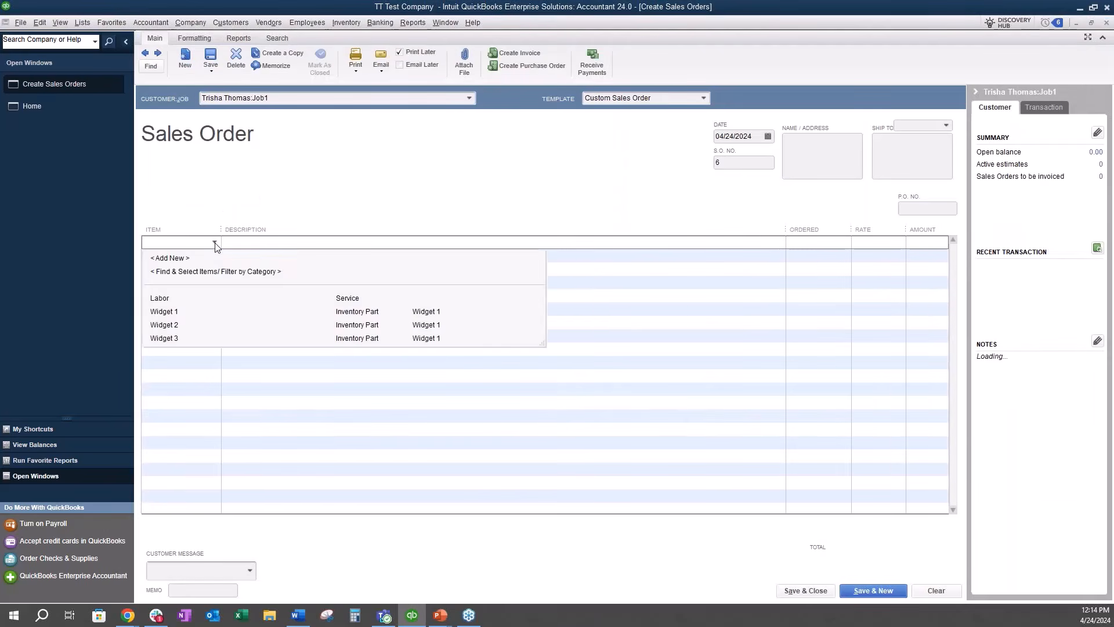
pyautogui.click(182, 340)
pyautogui.click(810, 241)
pyautogui.write('50')
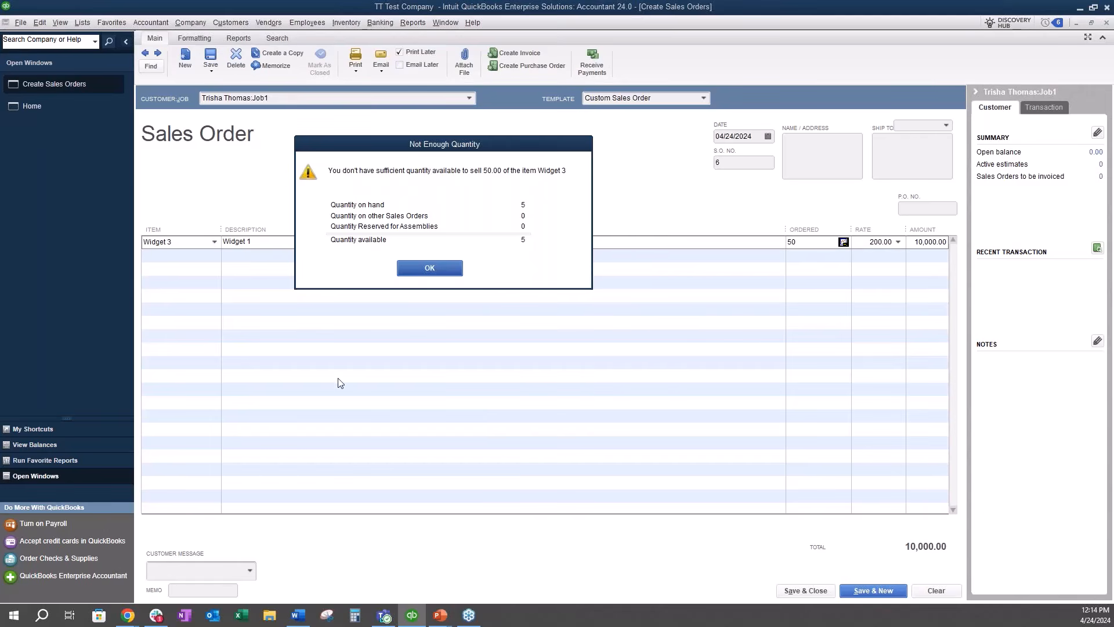
pyautogui.click(429, 268)
pyautogui.click(210, 58)
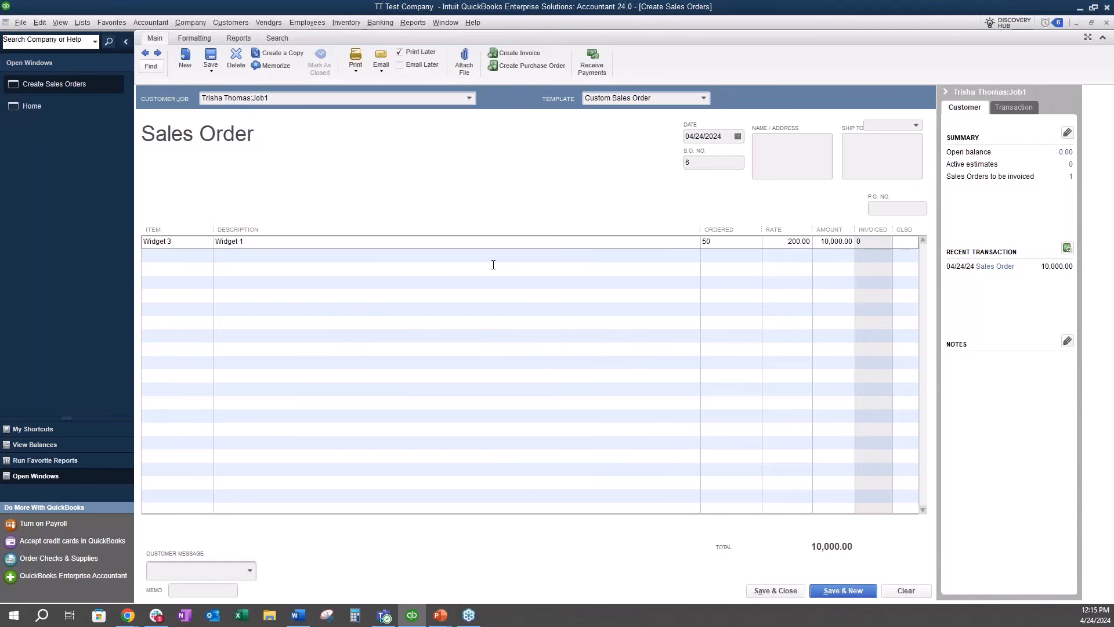
# Step: Create an invoice from the saved sales order for Widget 3 and save it
pyautogui.click(537, 55)
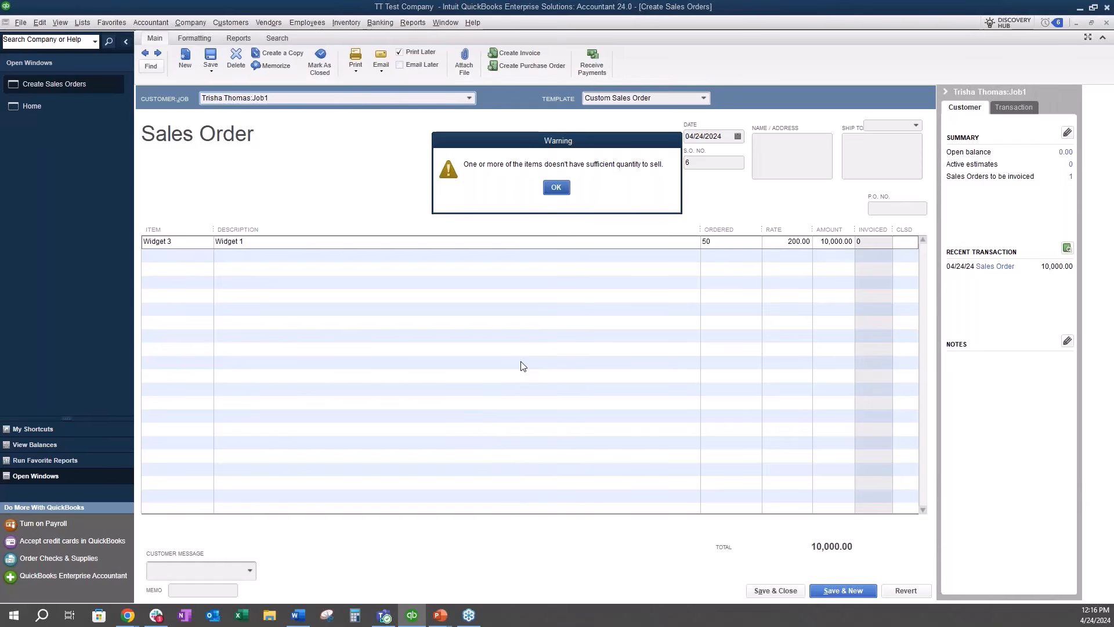
pyautogui.click(557, 187)
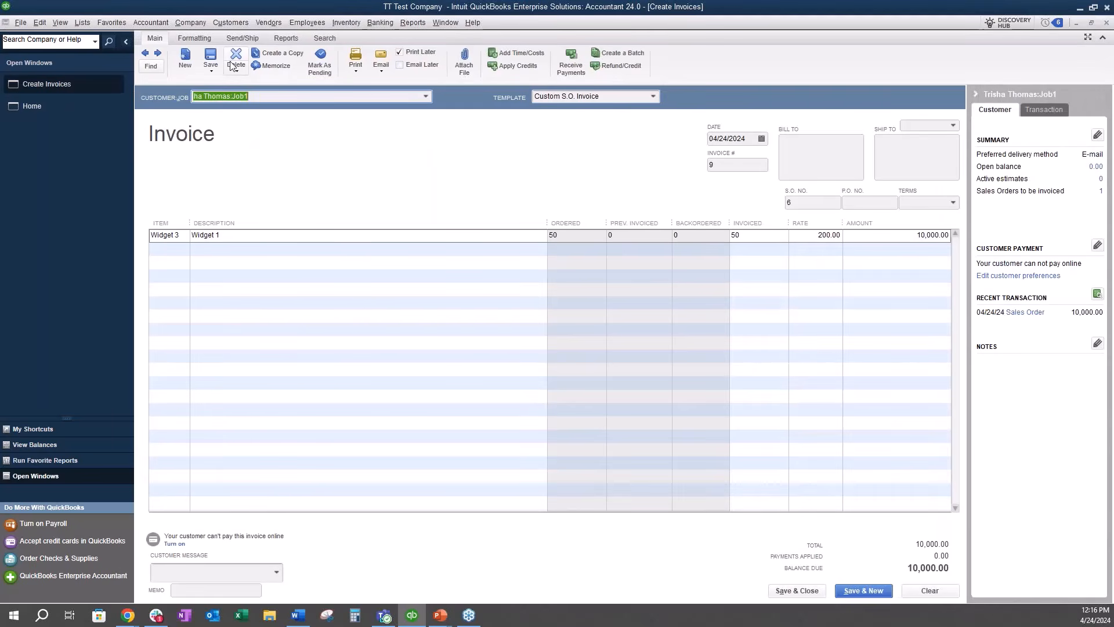
pyautogui.click(221, 55)
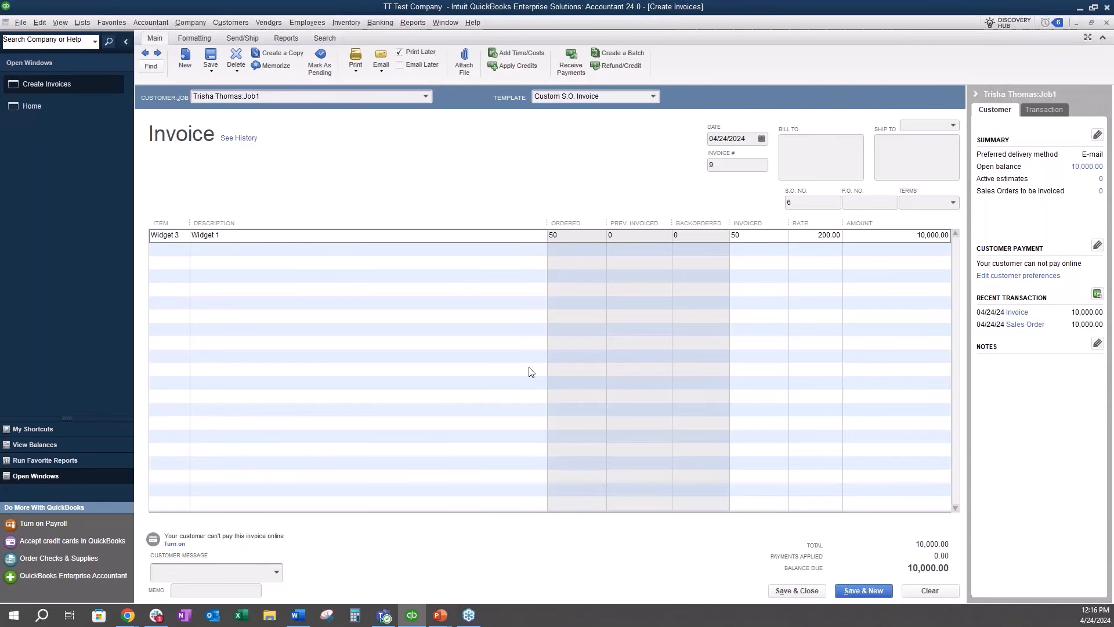
# Step: Run the Inventory Valuation Summary report as of 04/30/2024, widen its item name column and examine Widget 3's on-hand quantity
pyautogui.click(423, 23)
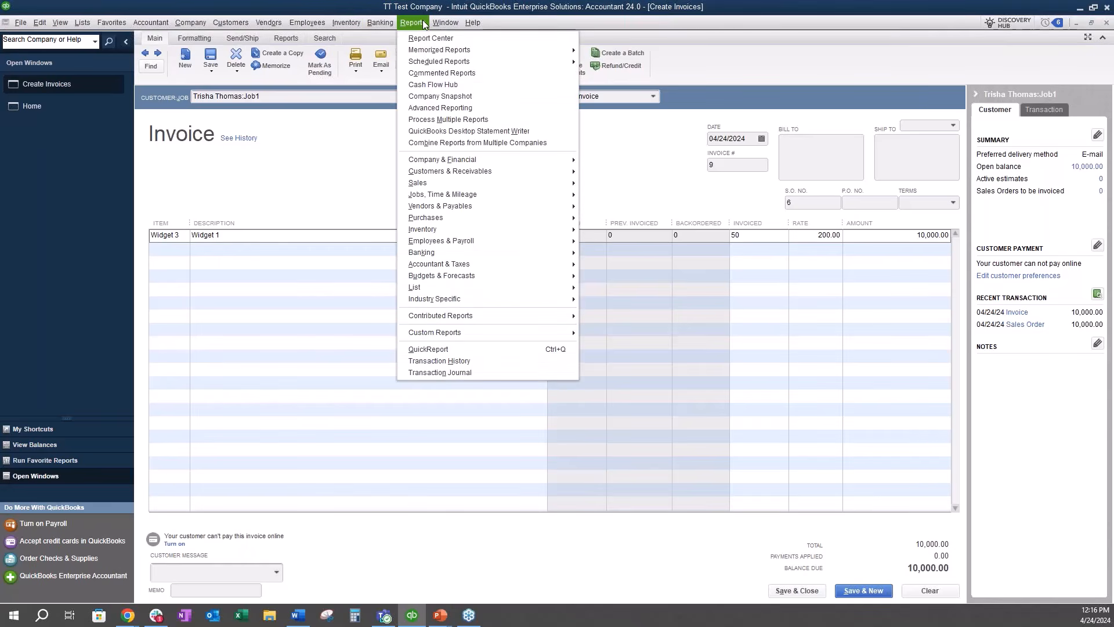
pyautogui.moveTo(425, 230)
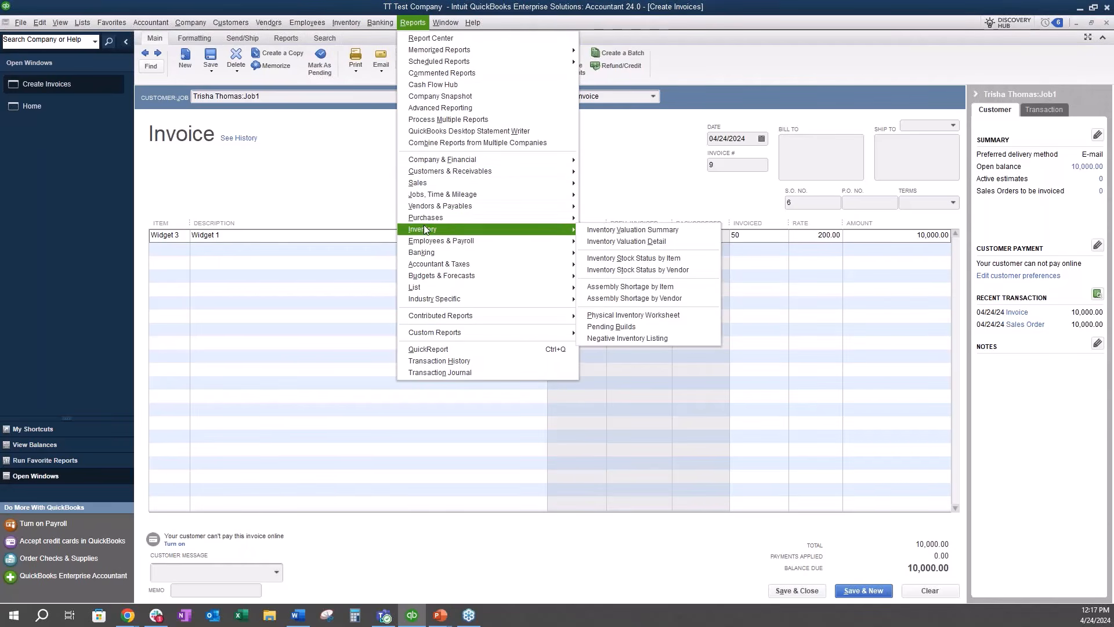
pyautogui.click(607, 230)
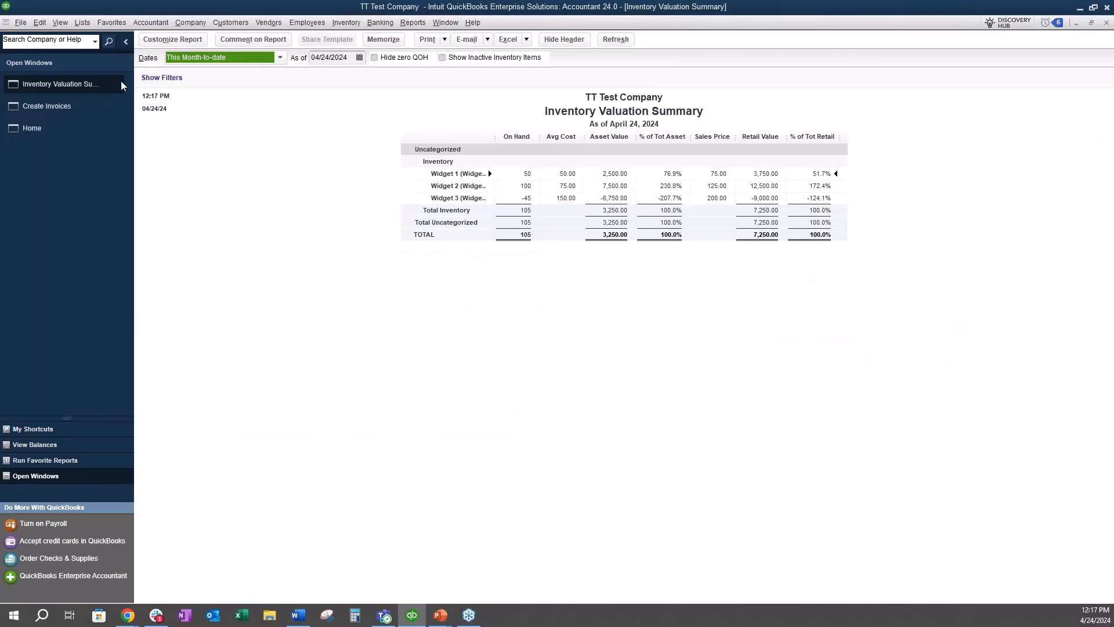
pyautogui.click(67, 102)
pyautogui.click(67, 106)
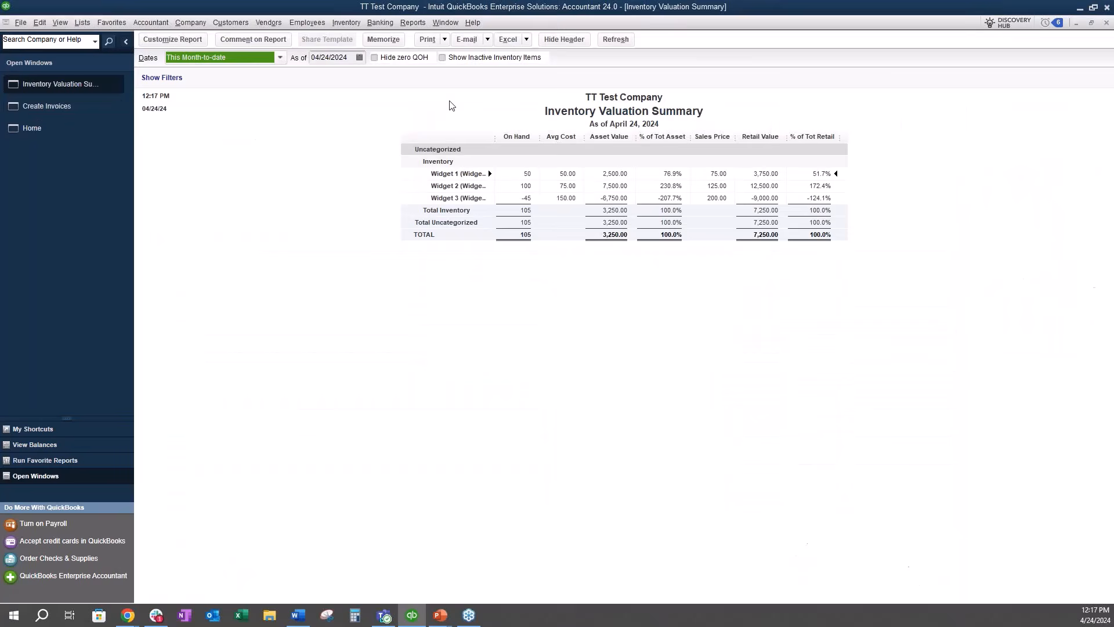
pyautogui.click(359, 57)
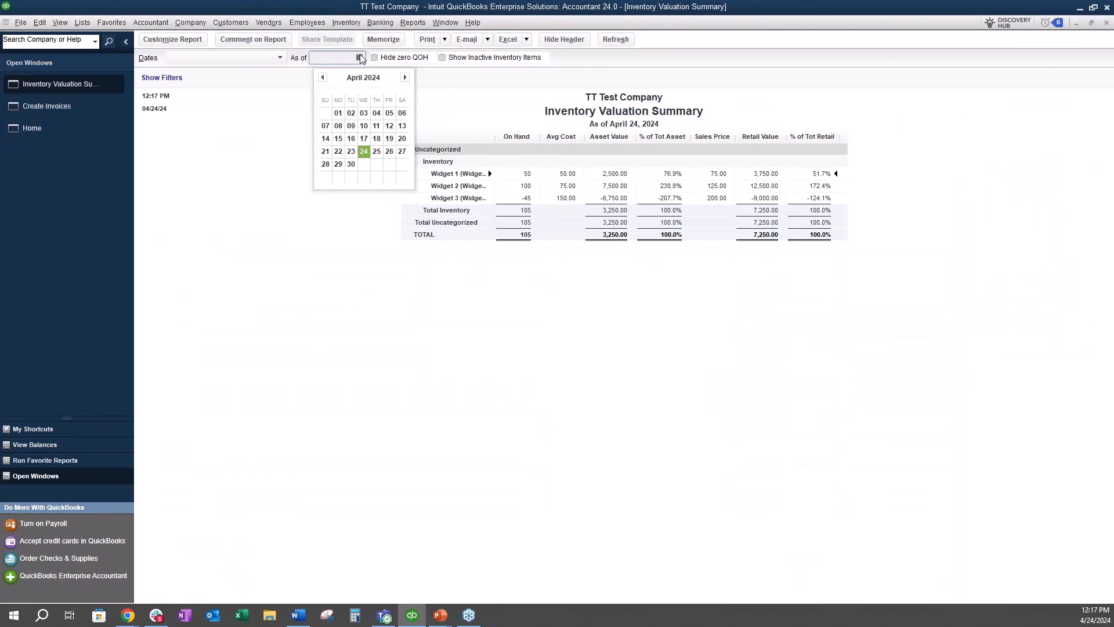
pyautogui.click(351, 164)
pyautogui.click(616, 39)
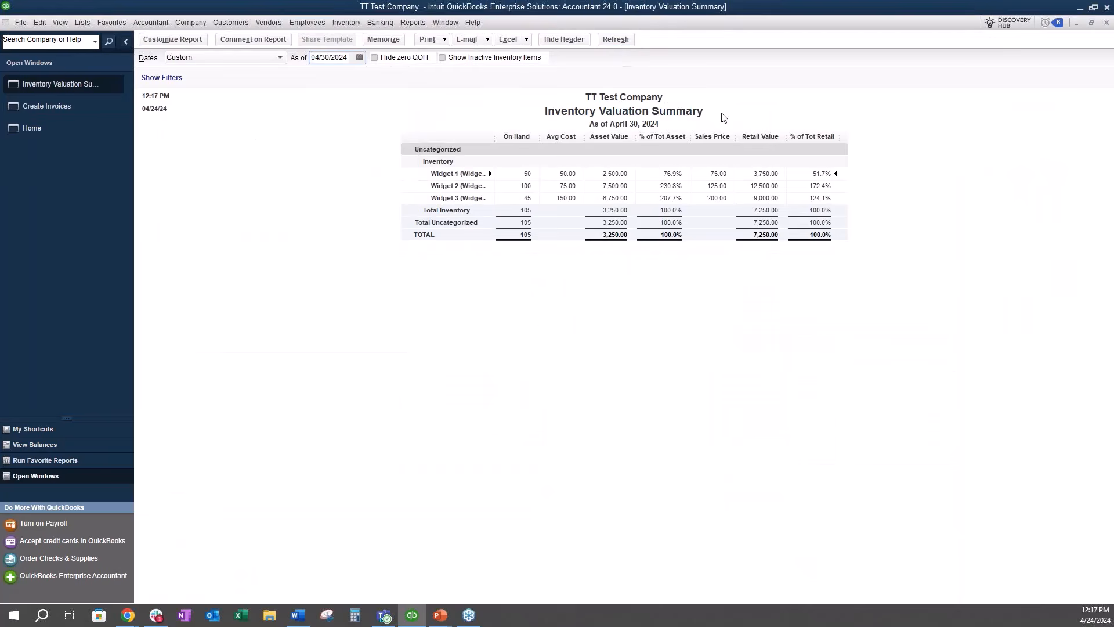
pyautogui.moveTo(496, 138); pyautogui.dragTo(534, 142)
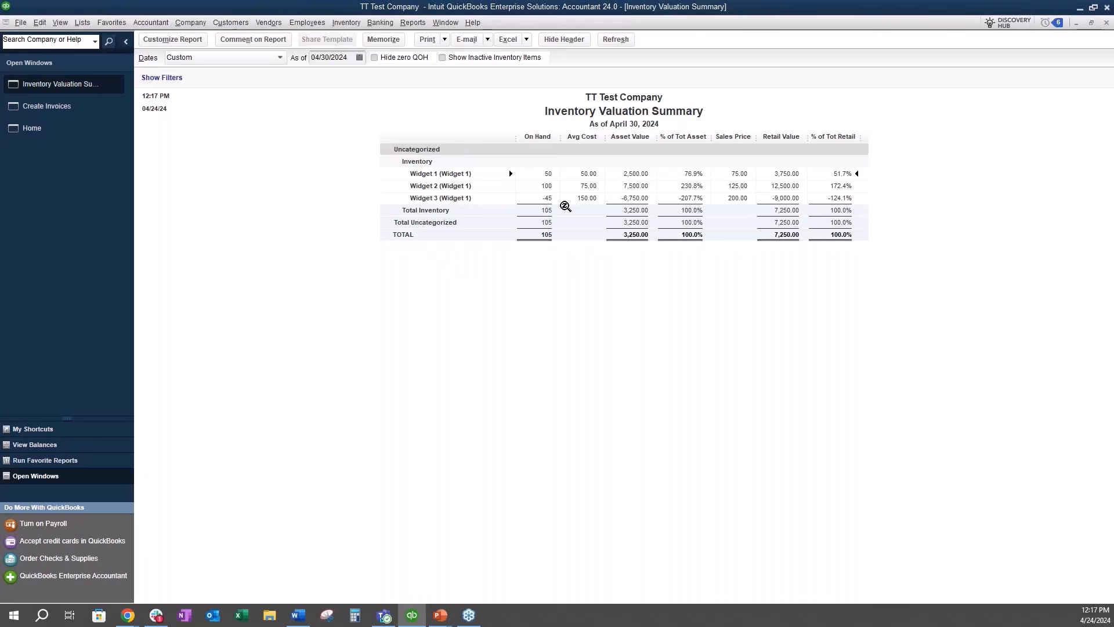
pyautogui.click(547, 198)
# Step: Run the Negative Inventory Listing report to see which items have a negative quantity on hand
pyautogui.click(421, 23)
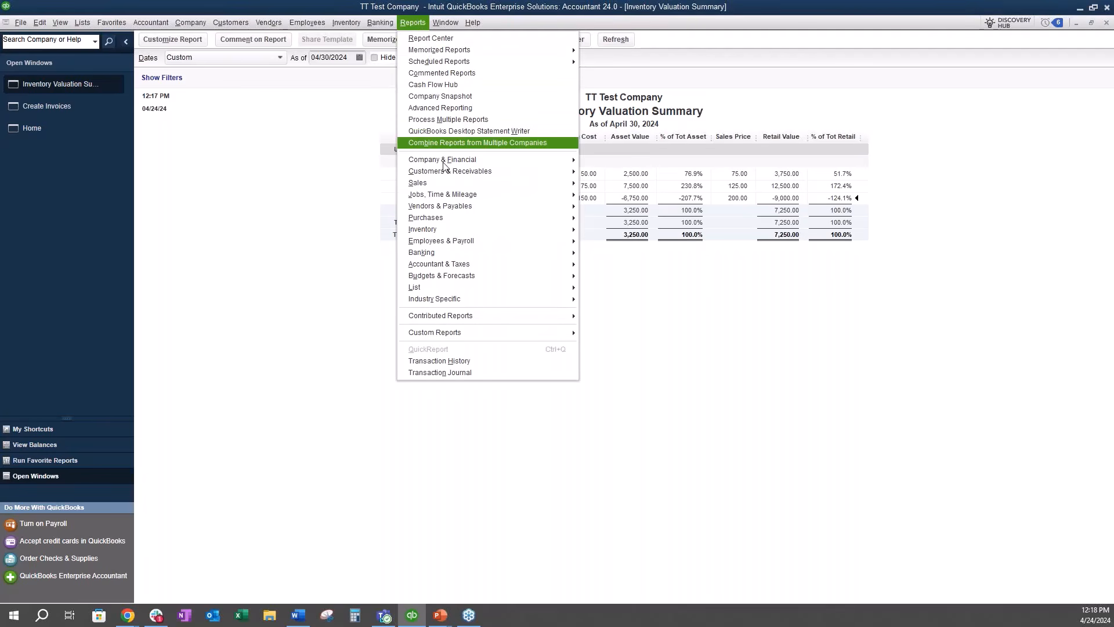
pyautogui.moveTo(441, 230)
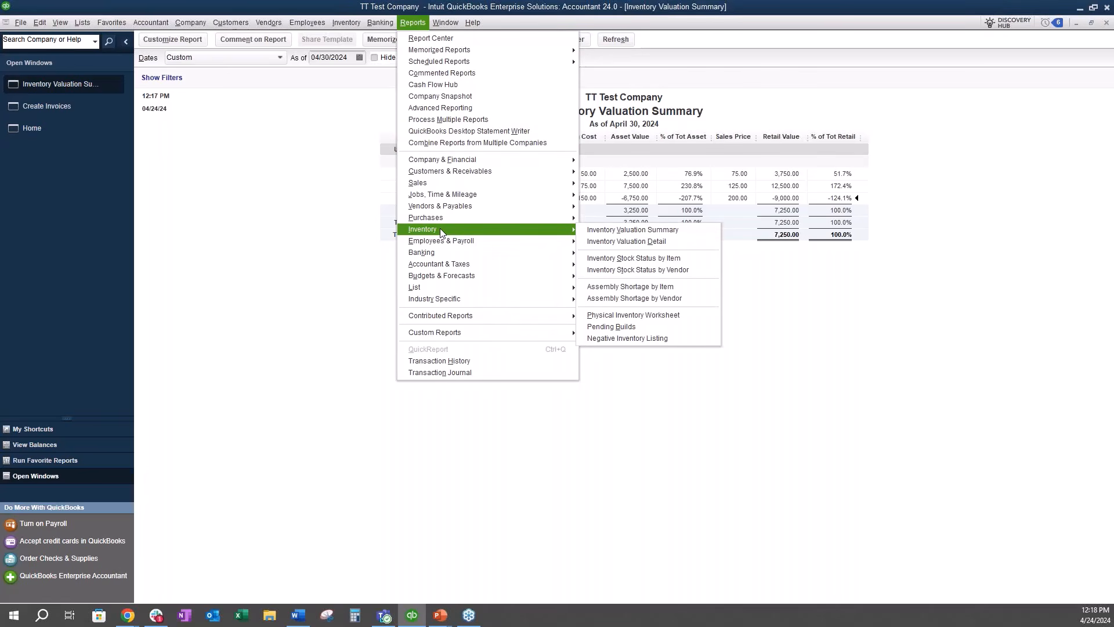
pyautogui.click(628, 338)
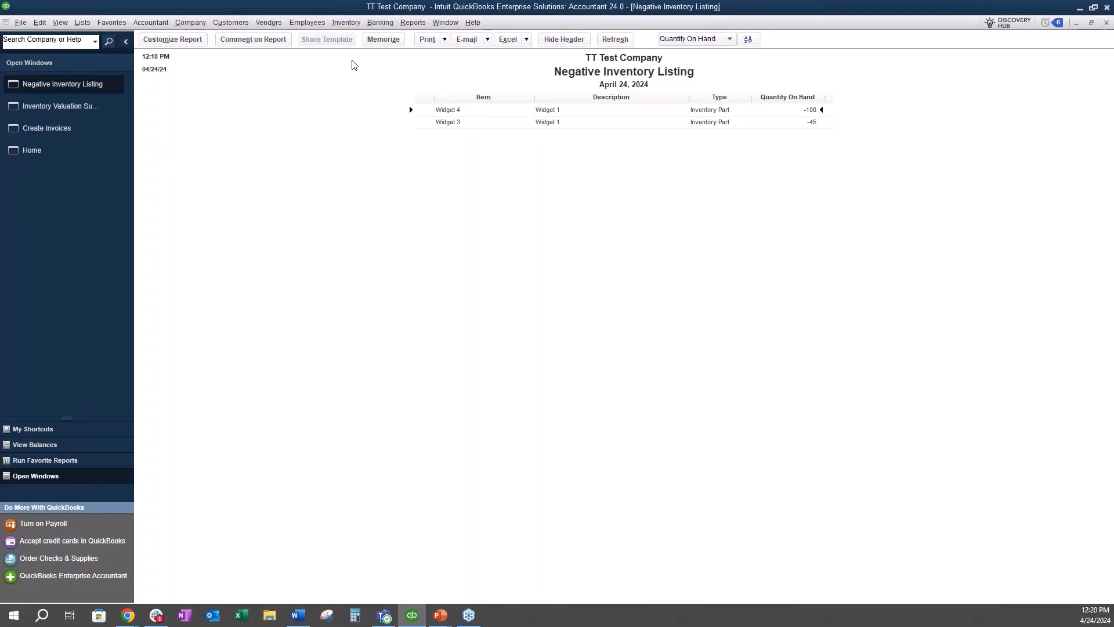
# Step: Start an inventory adjustment of type Quantity and Total Value, and check the Widget 3 invoice before returning to it
pyautogui.click(348, 22)
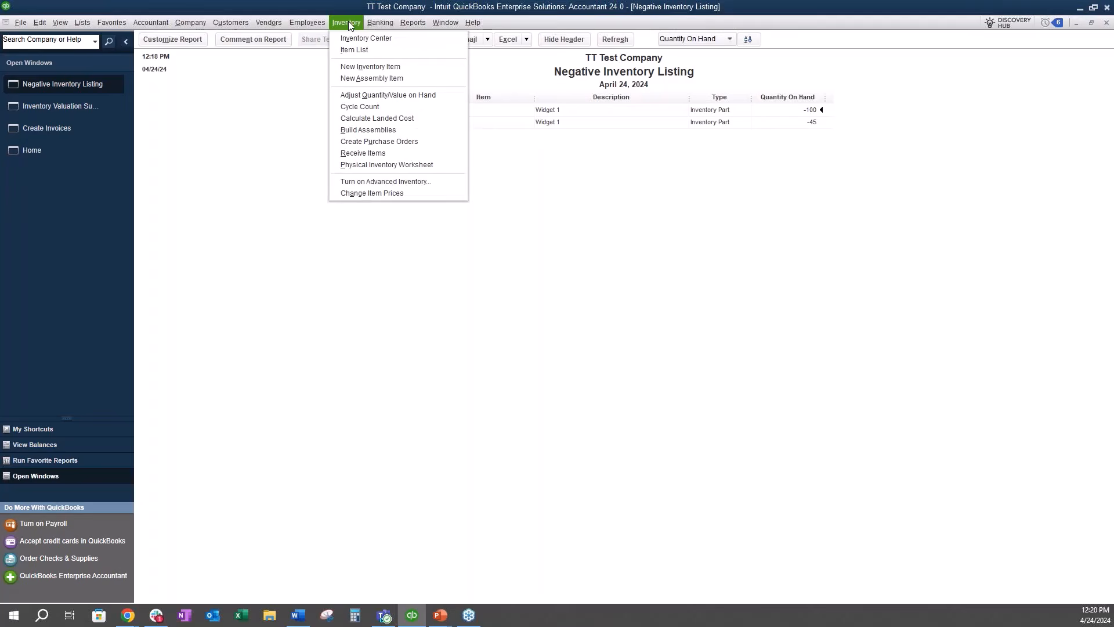
pyautogui.click(369, 95)
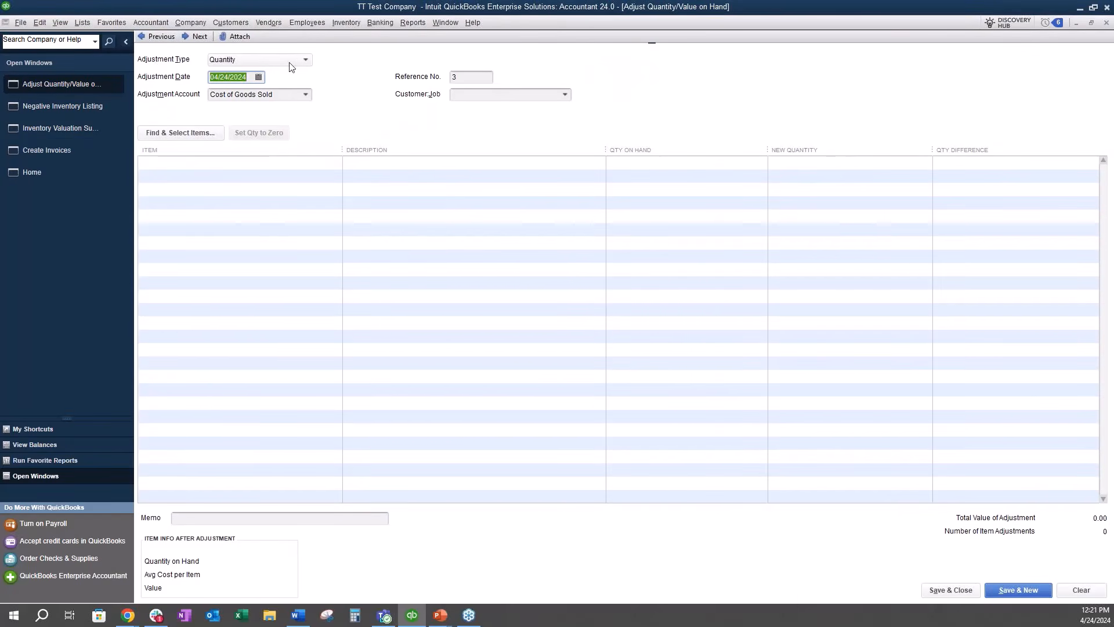
pyautogui.click(306, 59)
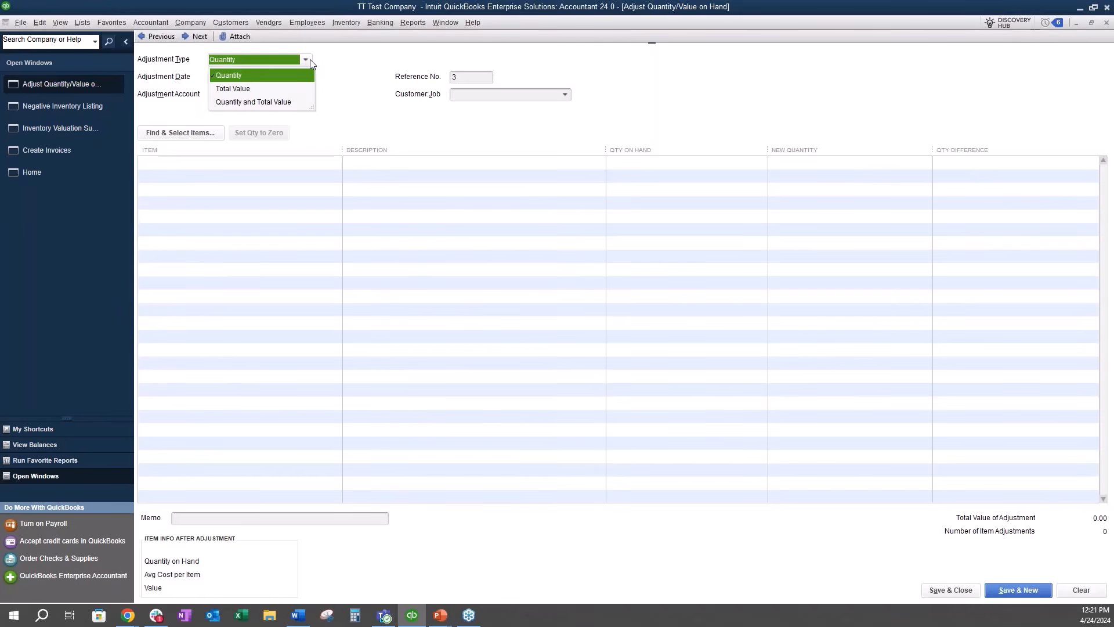
pyautogui.click(273, 104)
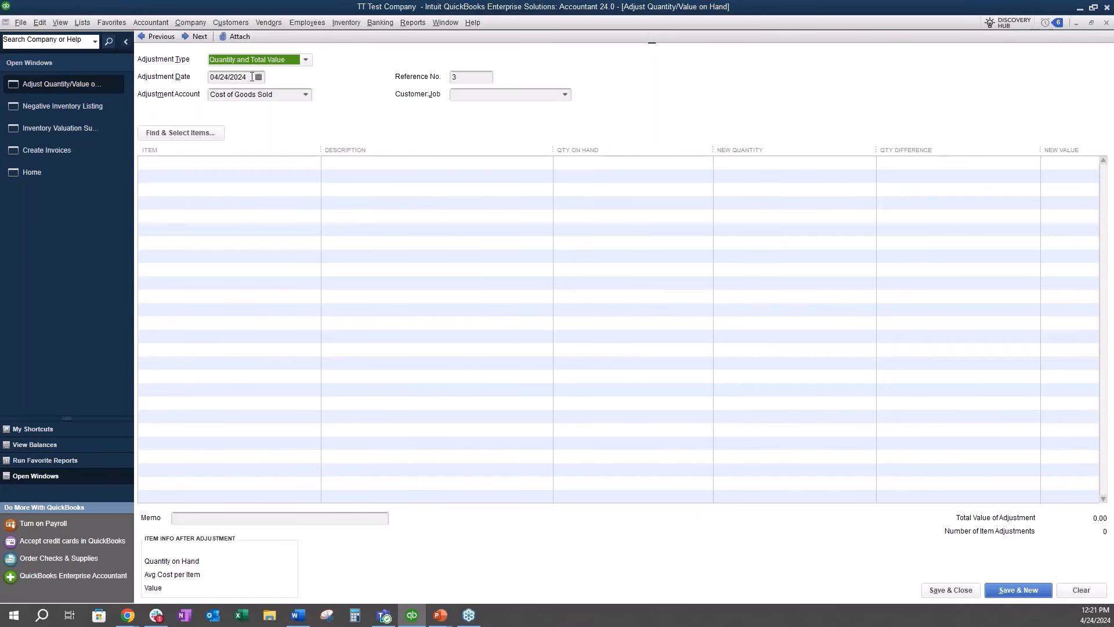
pyautogui.click(92, 152)
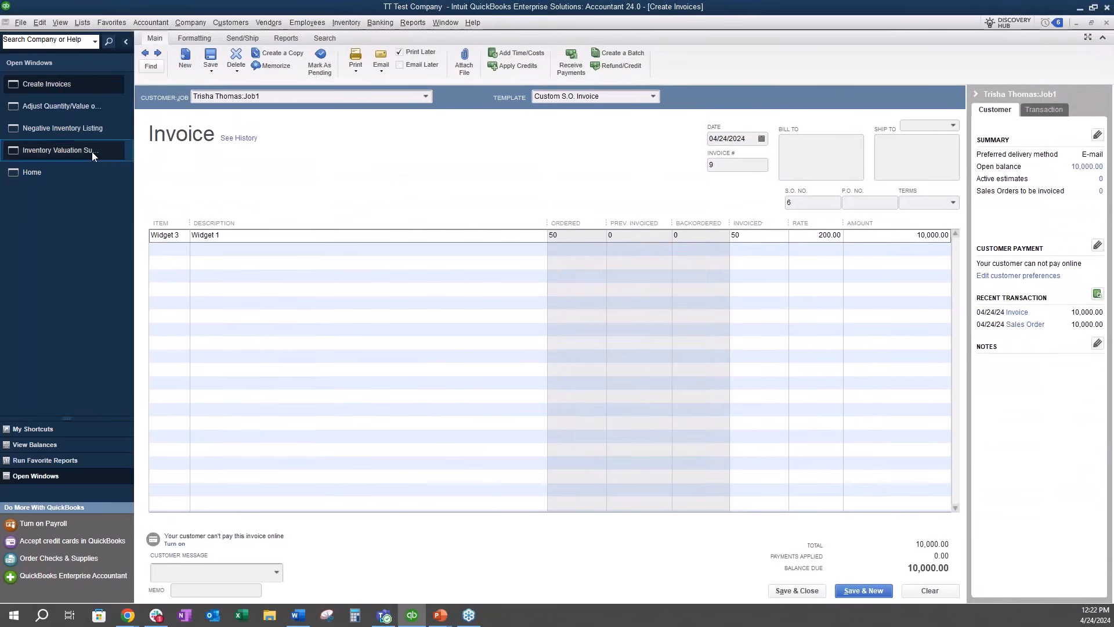
pyautogui.click(80, 106)
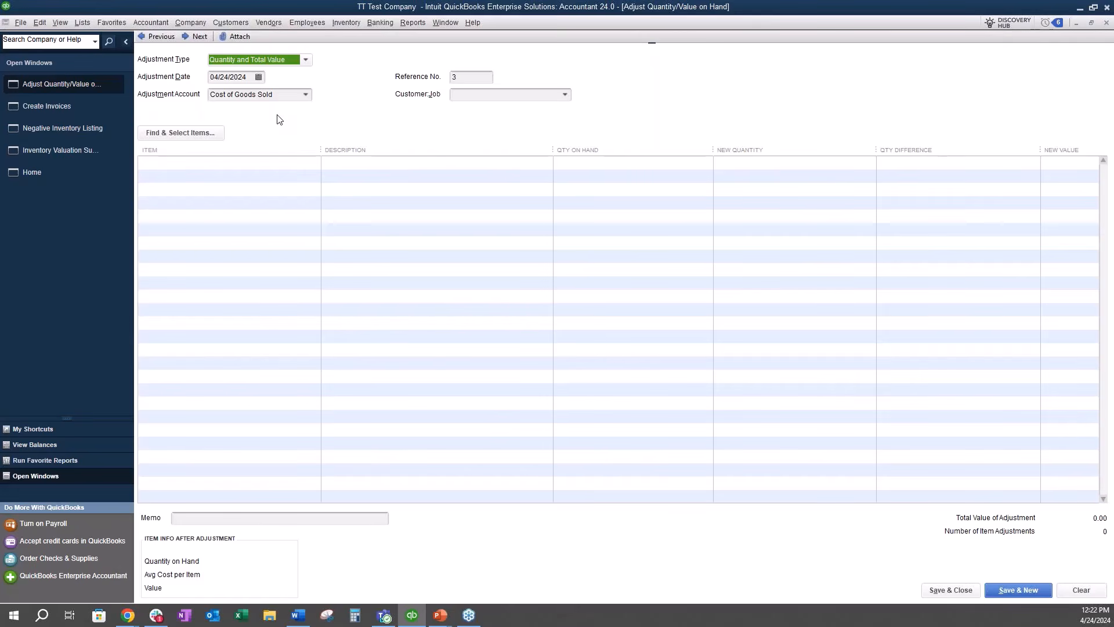
# Step: Add Widget 3 as the item to adjust, and narrow the adjustment table's Item and Description columns
pyautogui.click(164, 135)
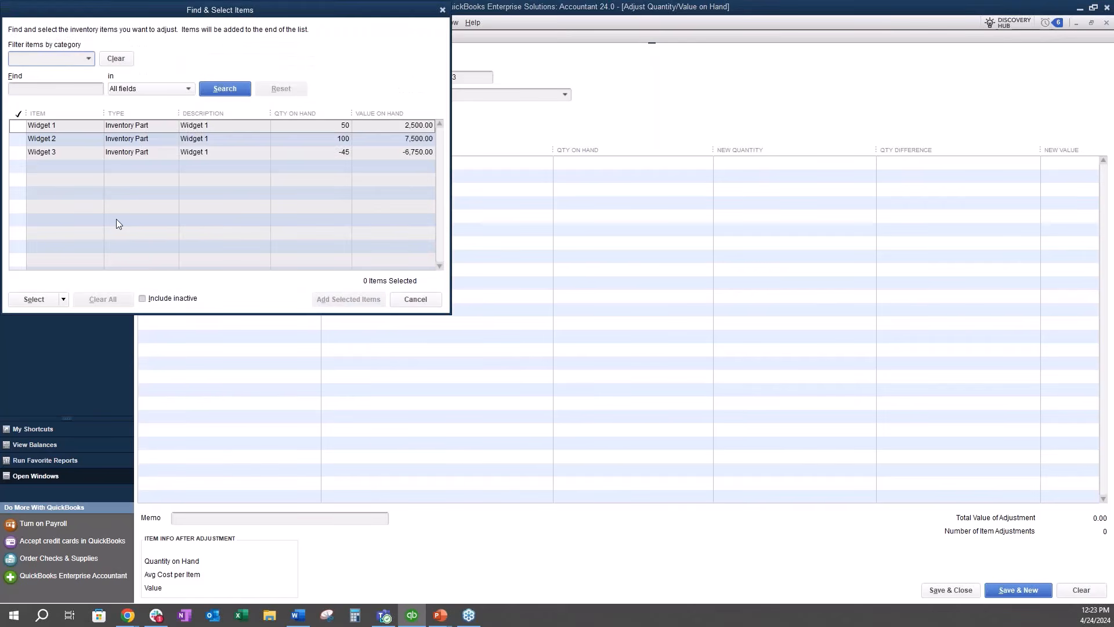
pyautogui.click(412, 299)
pyautogui.click(201, 162)
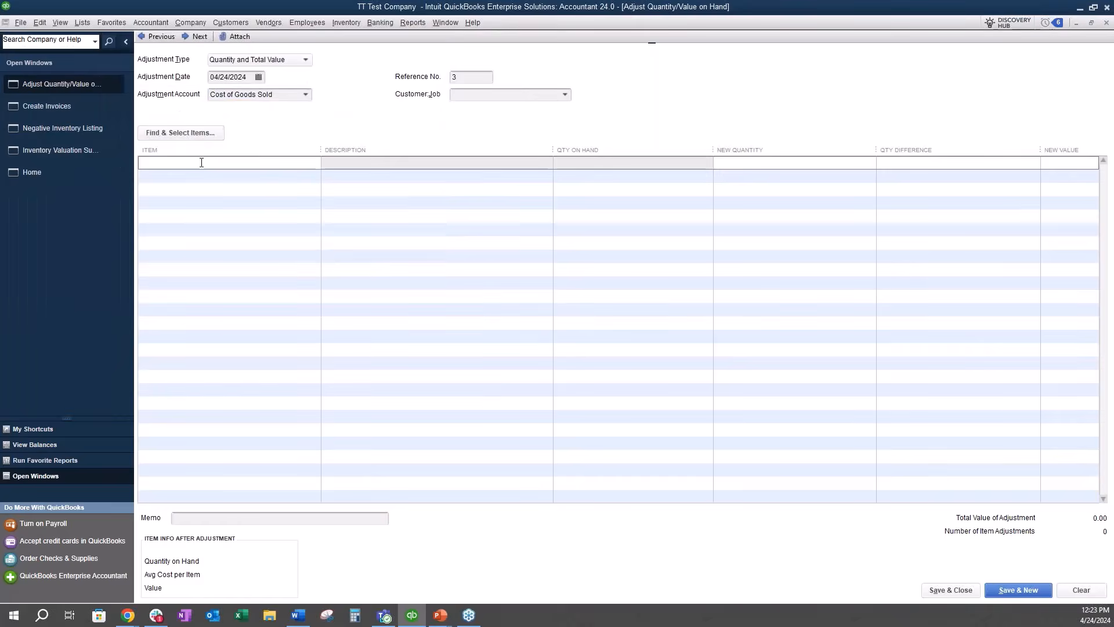
pyautogui.write('Widget 3')
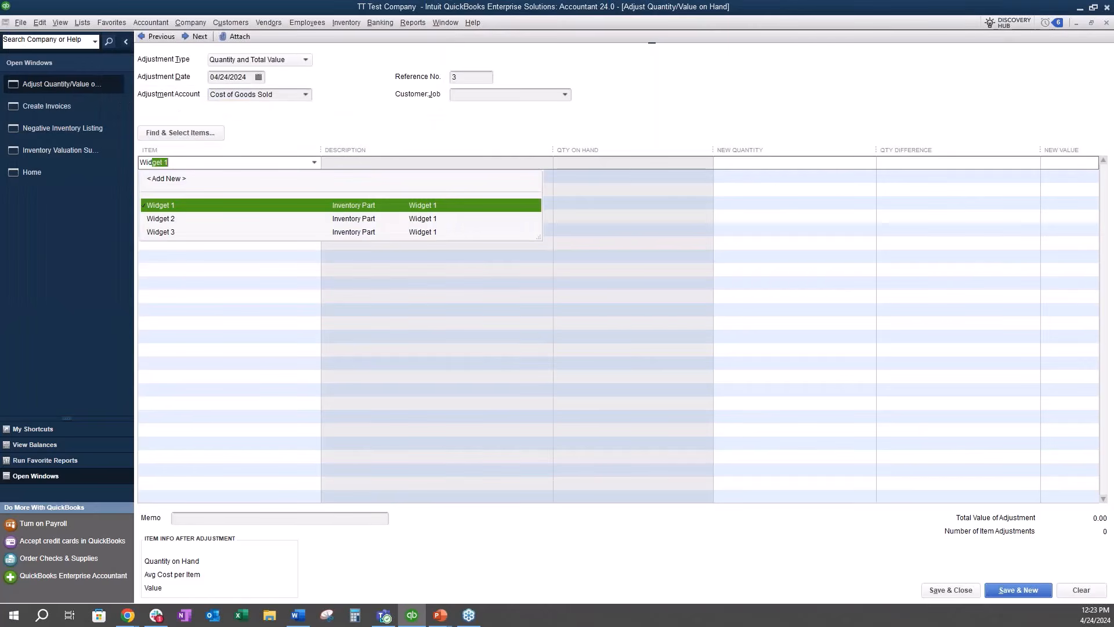
pyautogui.click(192, 232)
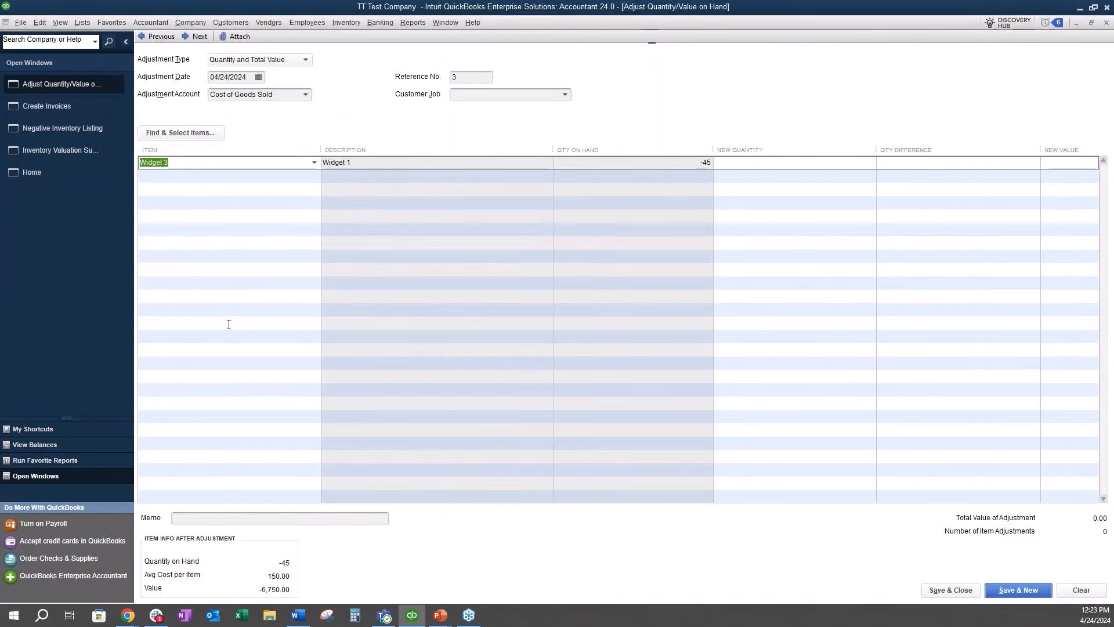
pyautogui.moveTo(311, 149); pyautogui.dragTo(254, 150)
pyautogui.moveTo(538, 147); pyautogui.dragTo(386, 150)
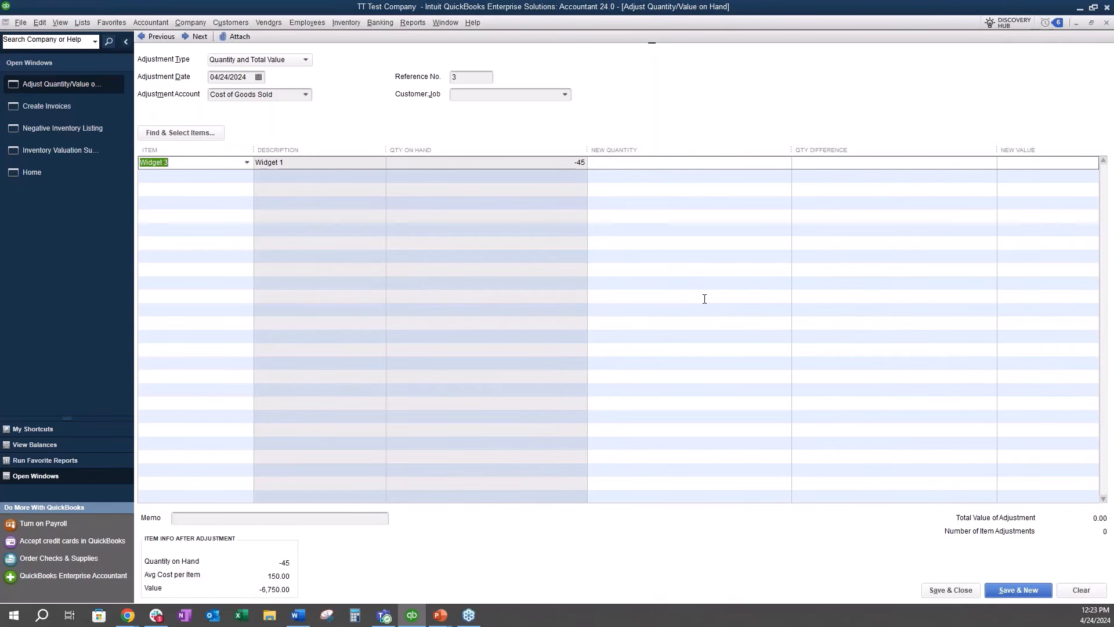
# Step: Set Widget 3's new quantity to 0 and save the inventory adjustment
pyautogui.click(628, 166)
pyautogui.write('0')
pyautogui.press('Tab')
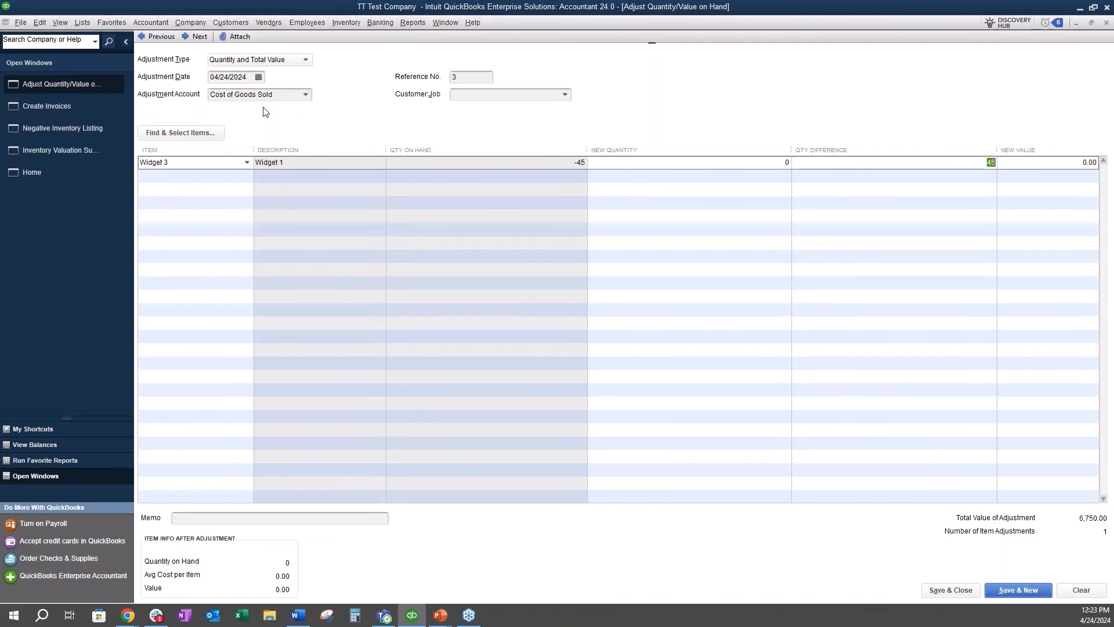
pyautogui.click(1007, 590)
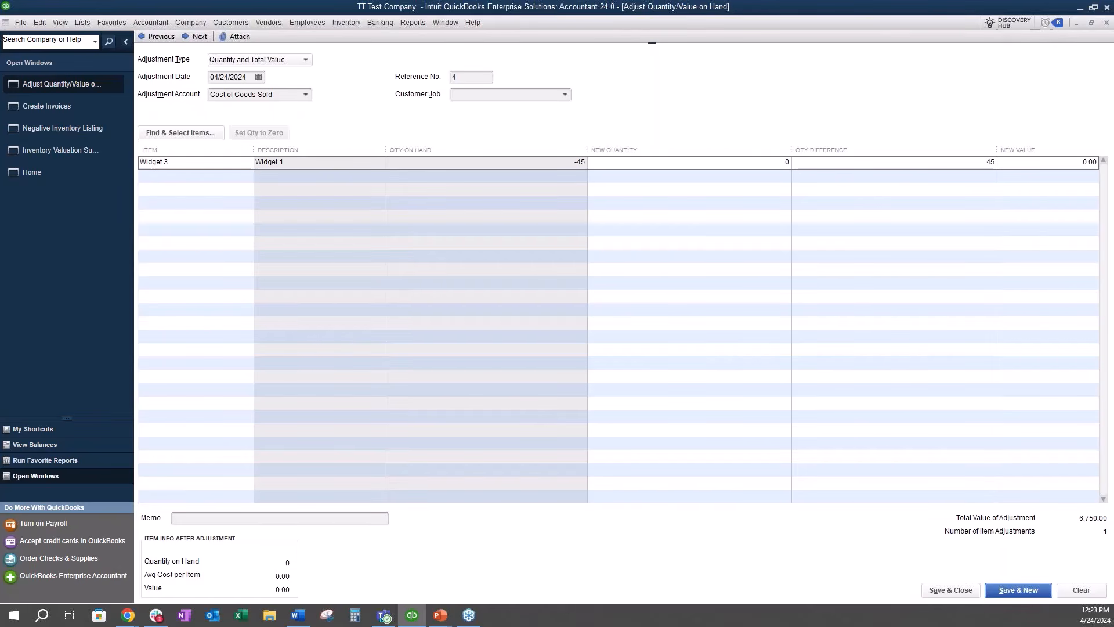
# Step: Review the effect of the adjustment in the Inventory Valuation Summary and Negative Inventory Listing reports
pyautogui.click(87, 150)
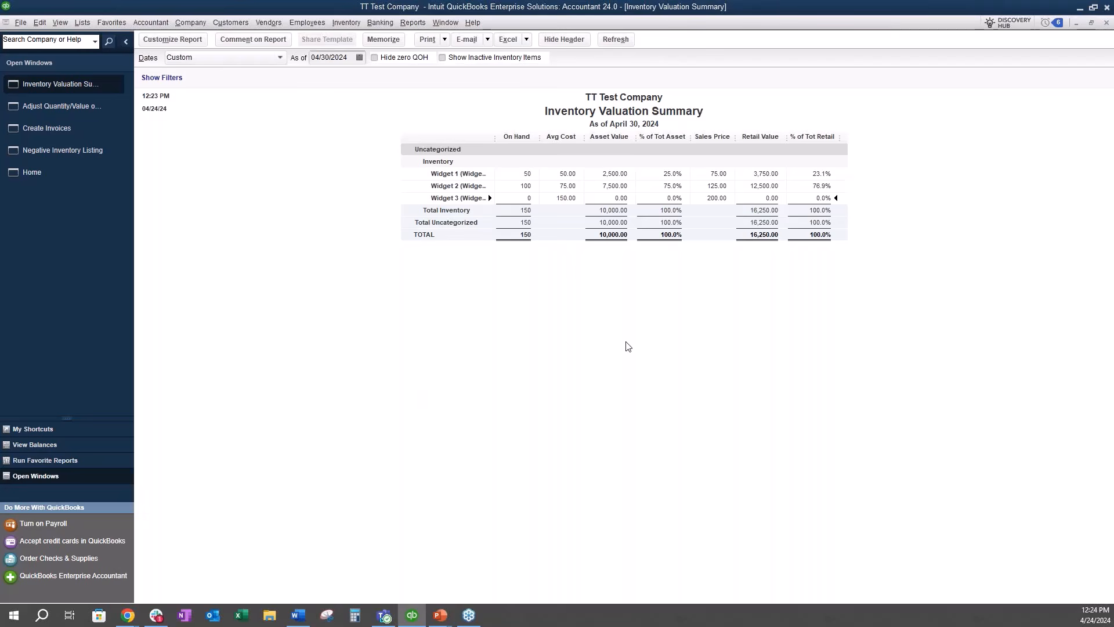
pyautogui.click(96, 152)
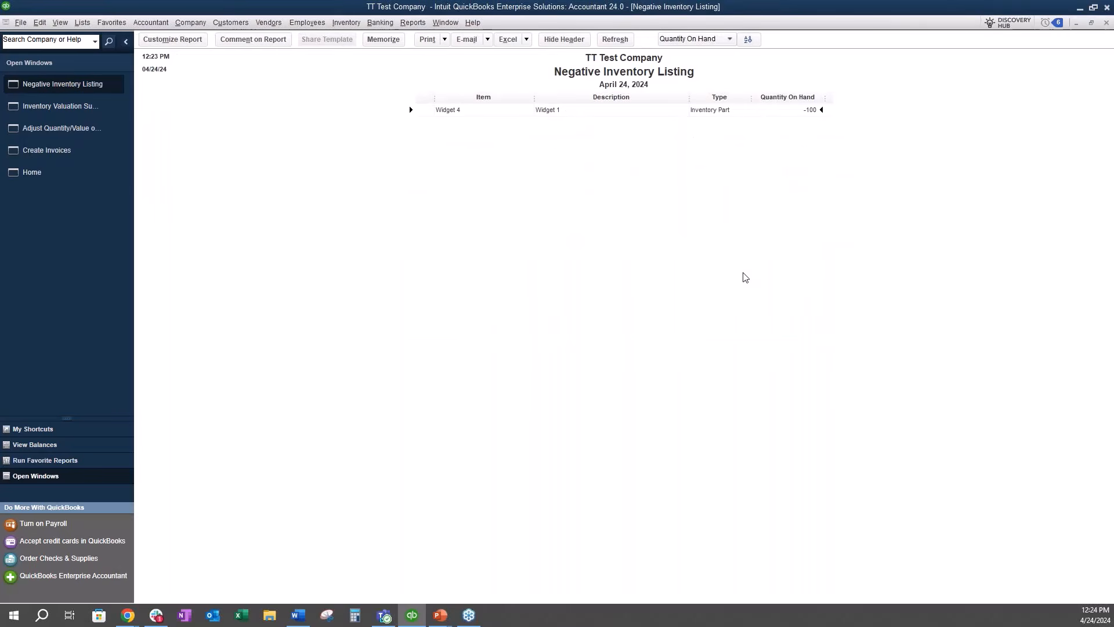
# Step: Open the standard Balance Sheet and compare its Inventory Asset balance with the Inventory Valuation Summary and Negative Inventory Listing
pyautogui.click(89, 109)
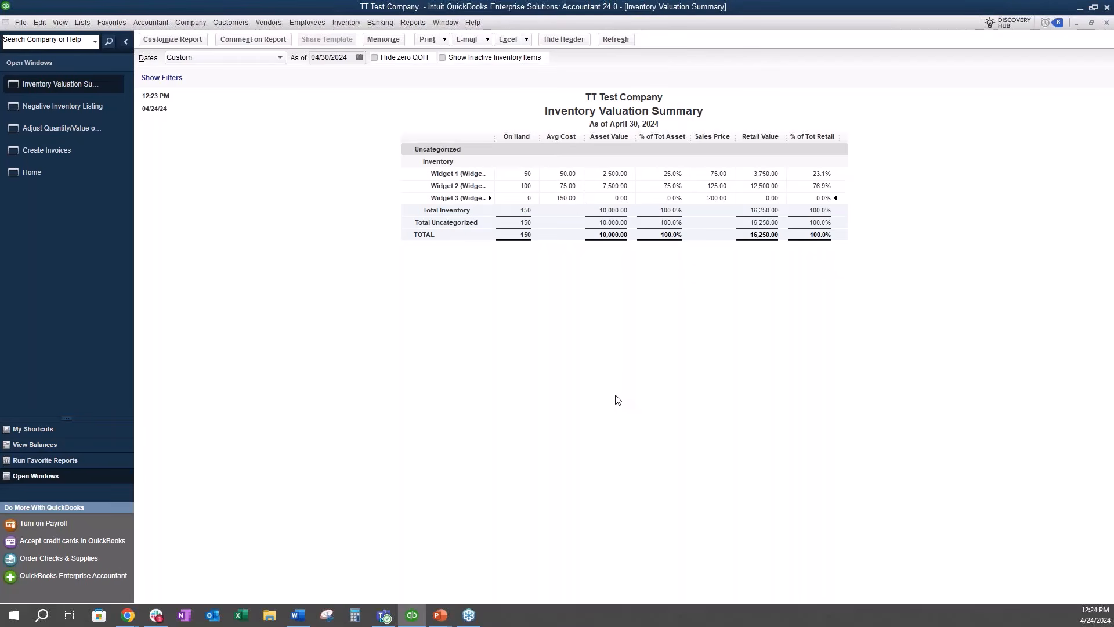
pyautogui.click(410, 23)
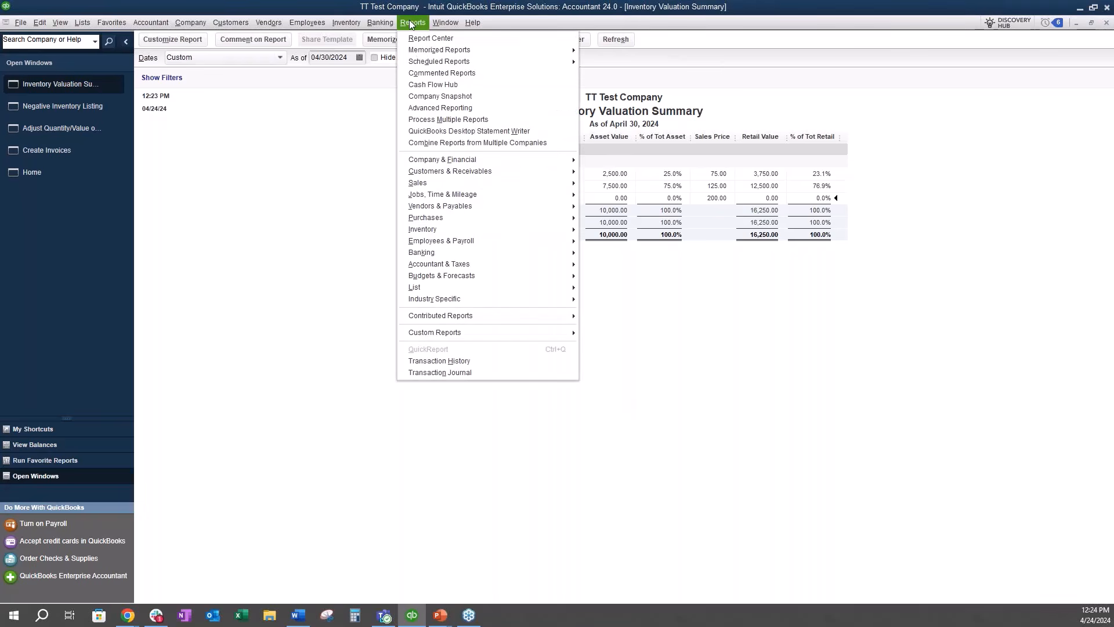
pyautogui.moveTo(488, 160)
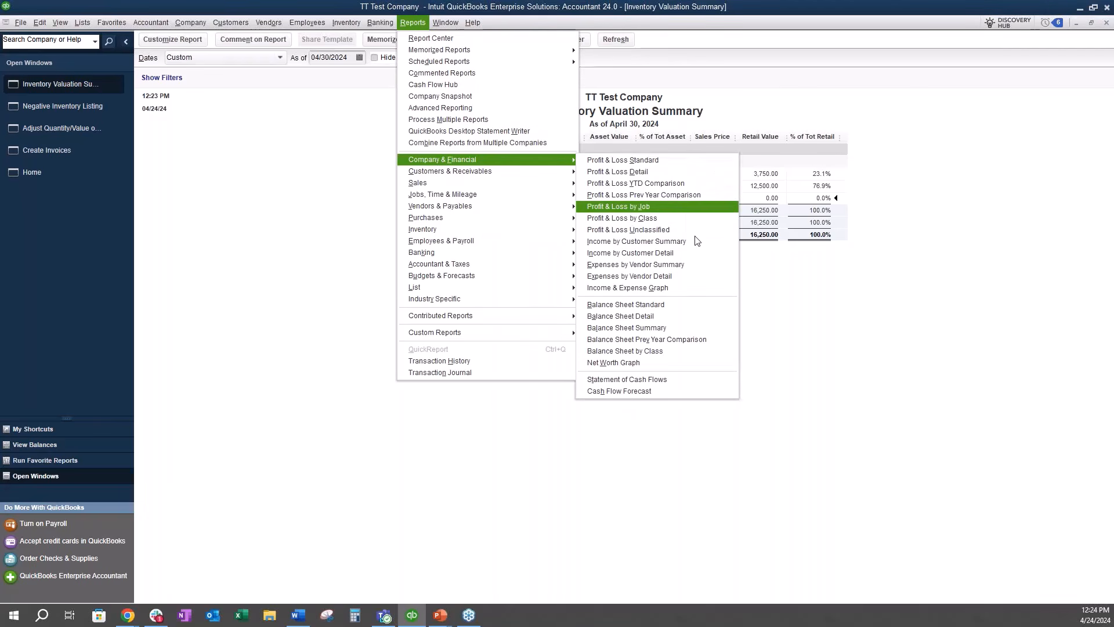
pyautogui.click(688, 304)
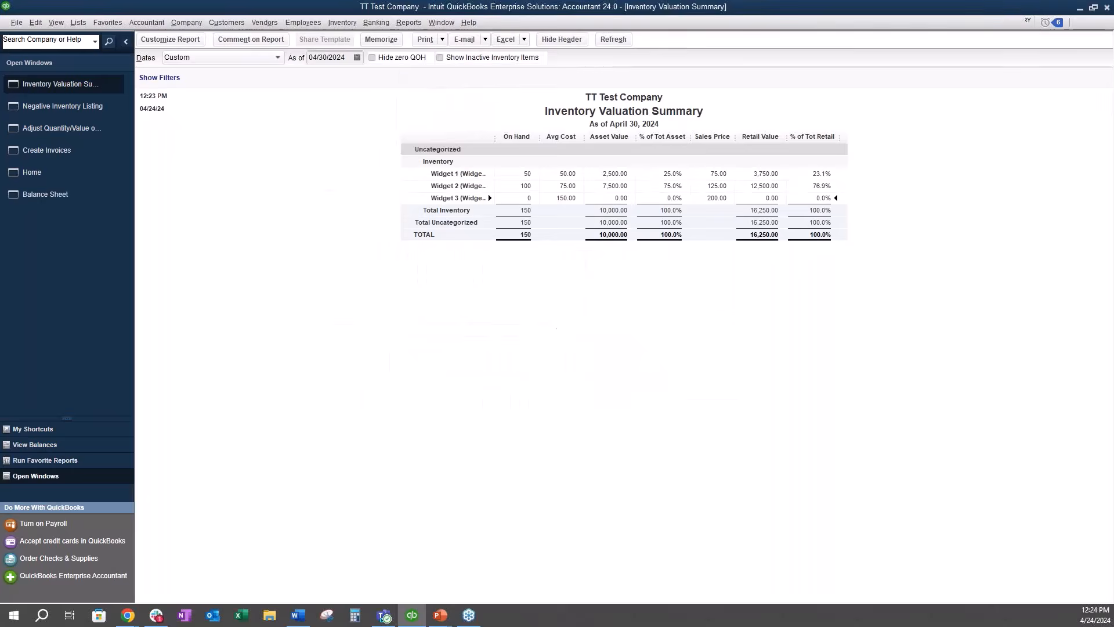
pyautogui.click(672, 40)
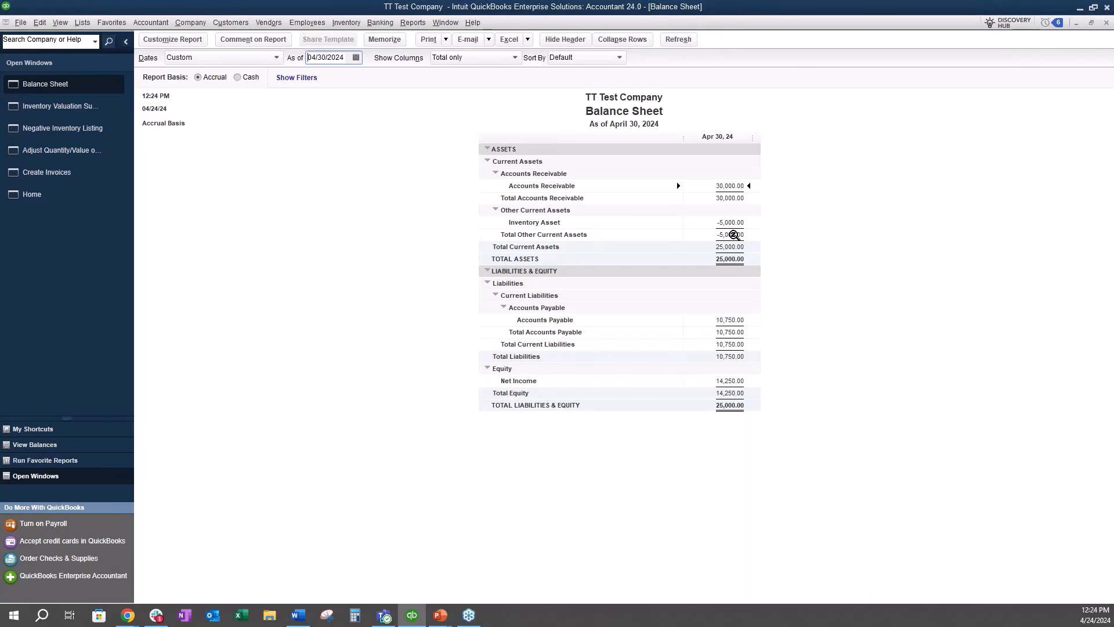
pyautogui.click(76, 108)
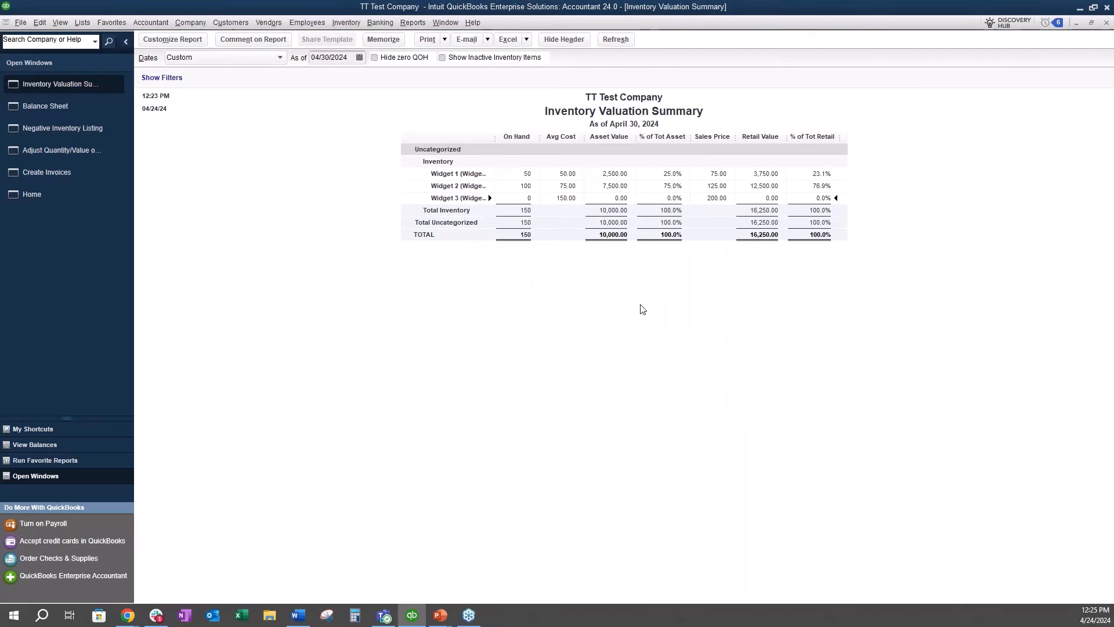
pyautogui.click(70, 106)
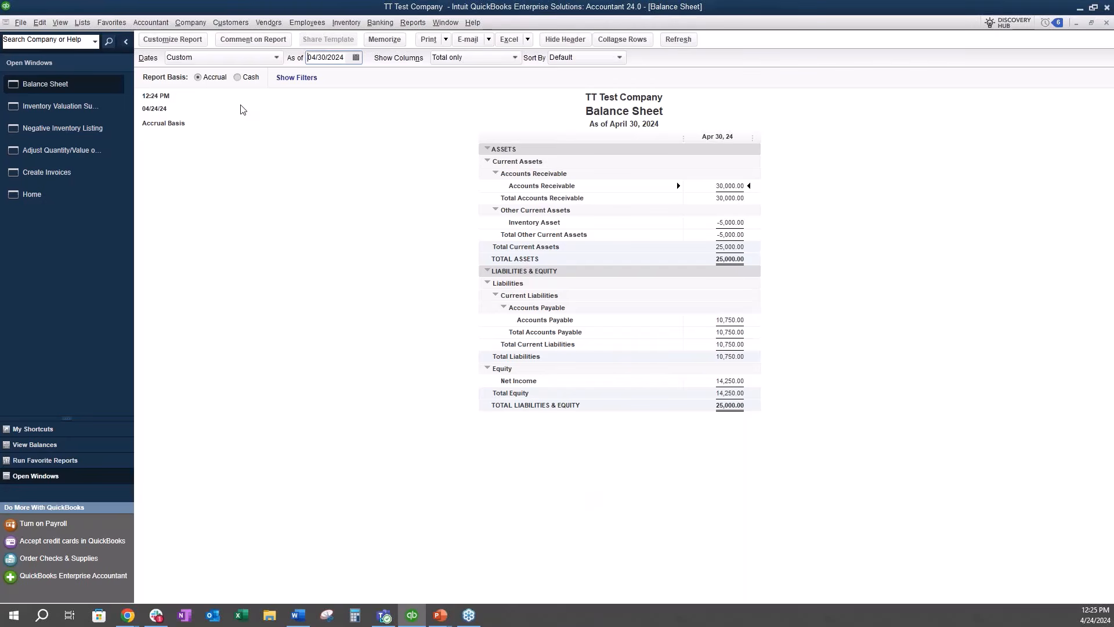
pyautogui.click(46, 128)
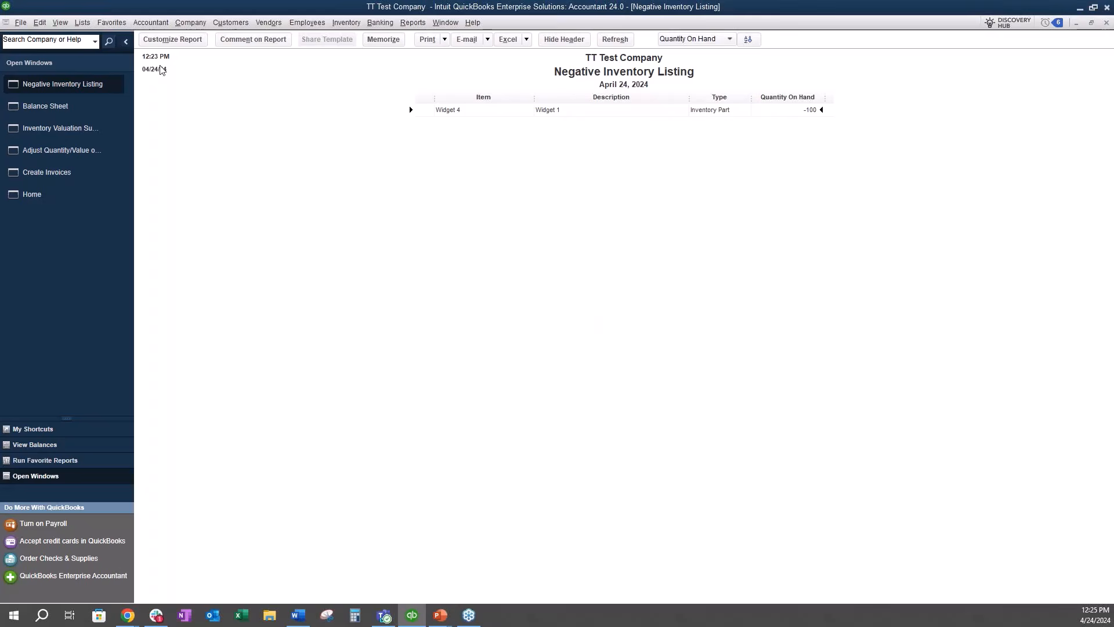
# Step: Reactivate Widget 4 in the Item List and make it inactive again despite its nonzero quantity on hand
pyautogui.click(82, 24)
pyautogui.click(86, 49)
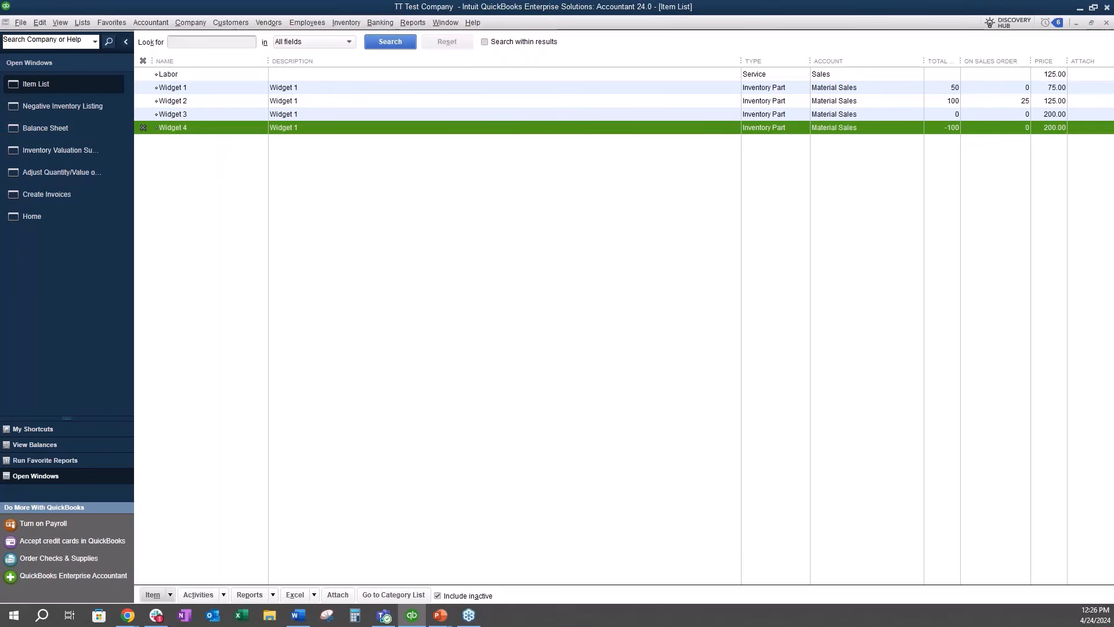
pyautogui.click(143, 128)
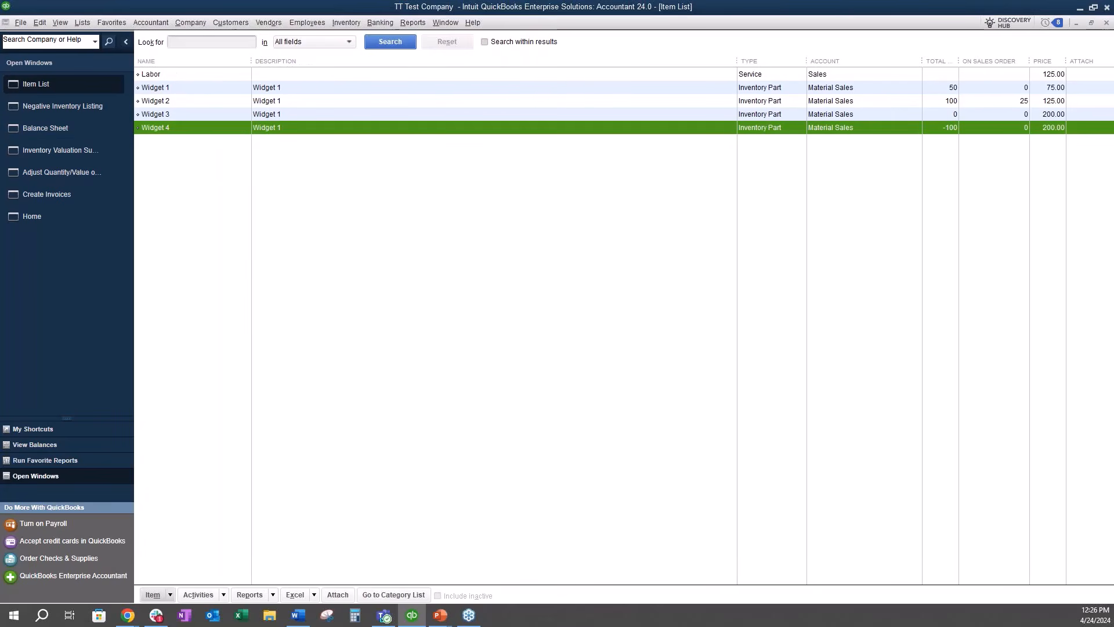
pyautogui.rightClick(211, 125)
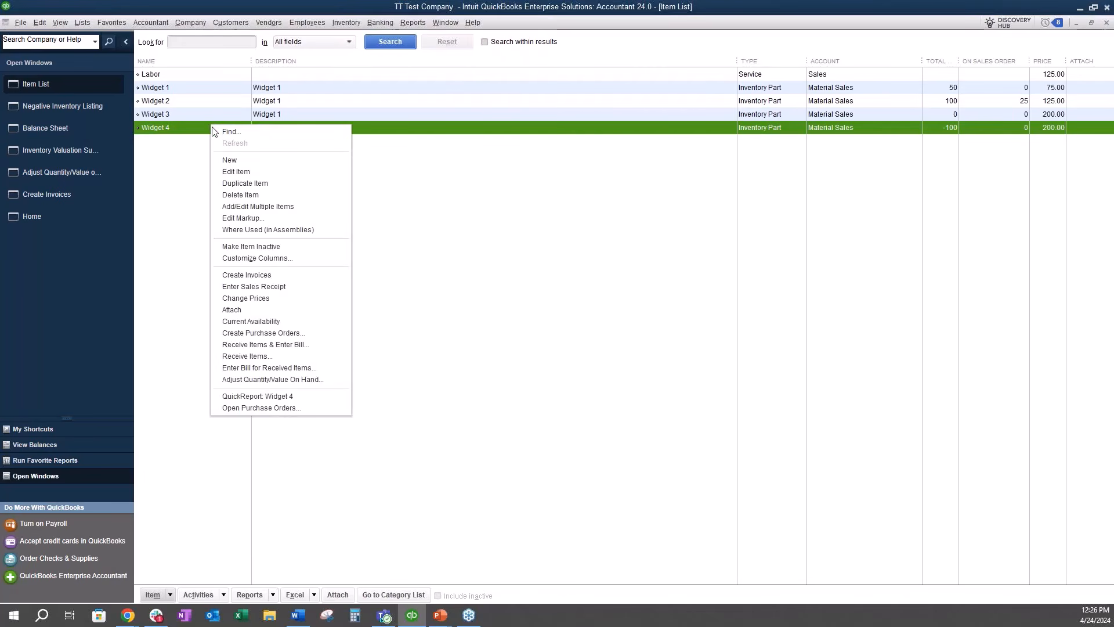
pyautogui.click(308, 248)
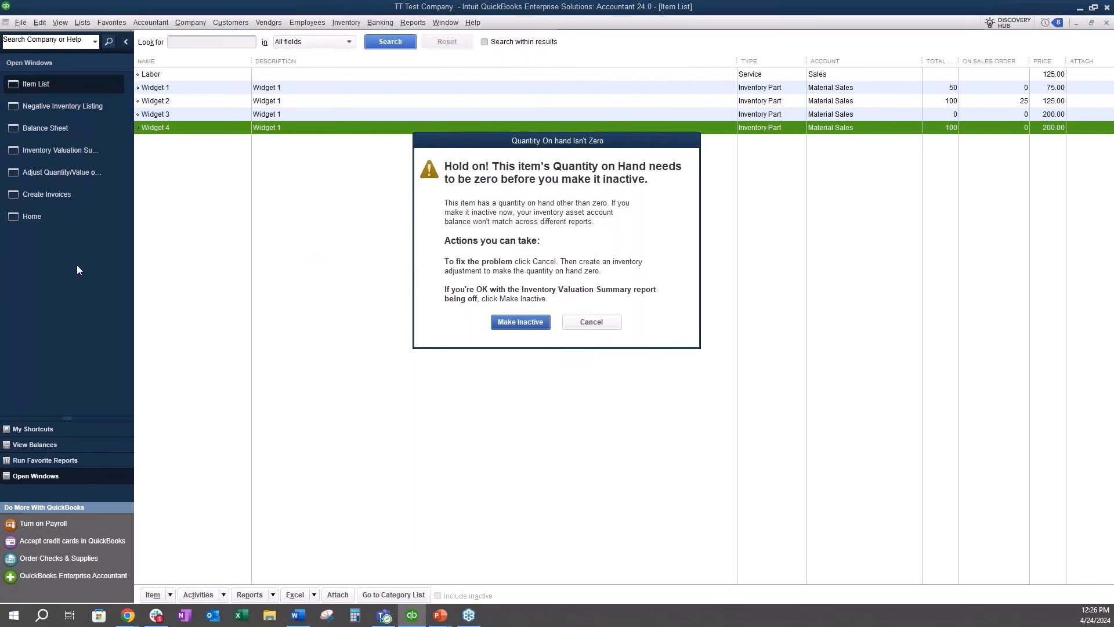
pyautogui.click(520, 322)
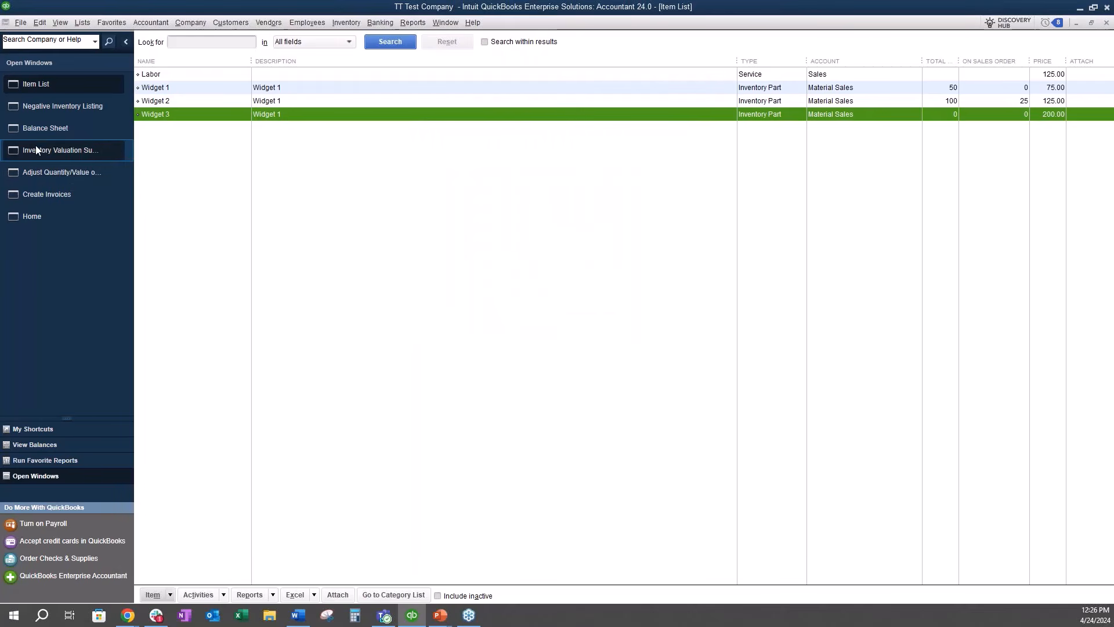
# Step: Include inactive inventory items in the Inventory Valuation Summary
pyautogui.click(58, 146)
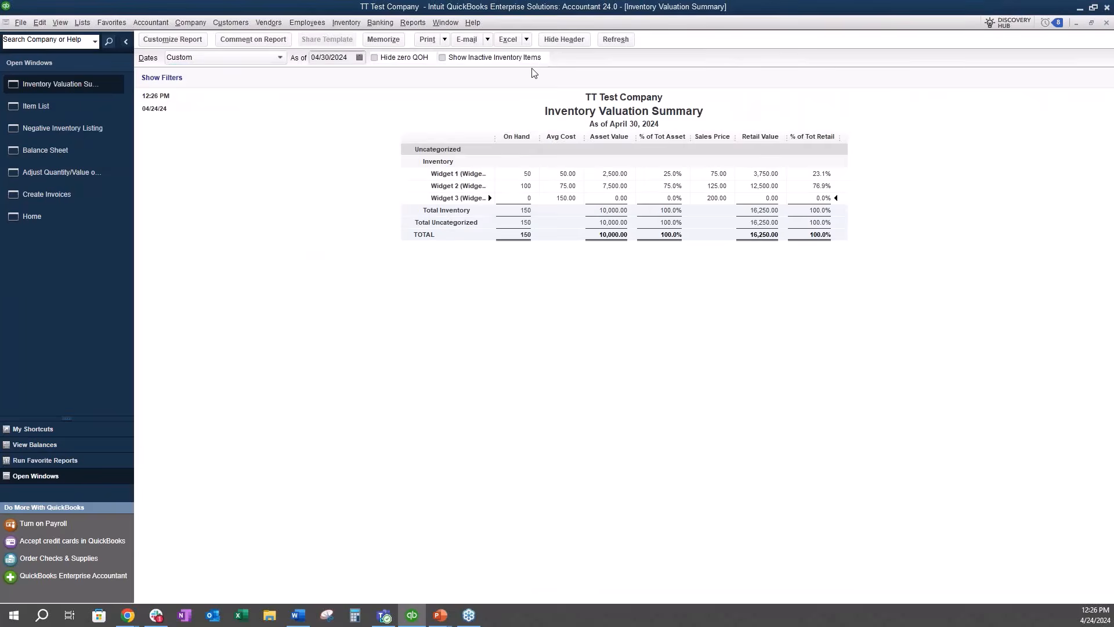
pyautogui.click(444, 58)
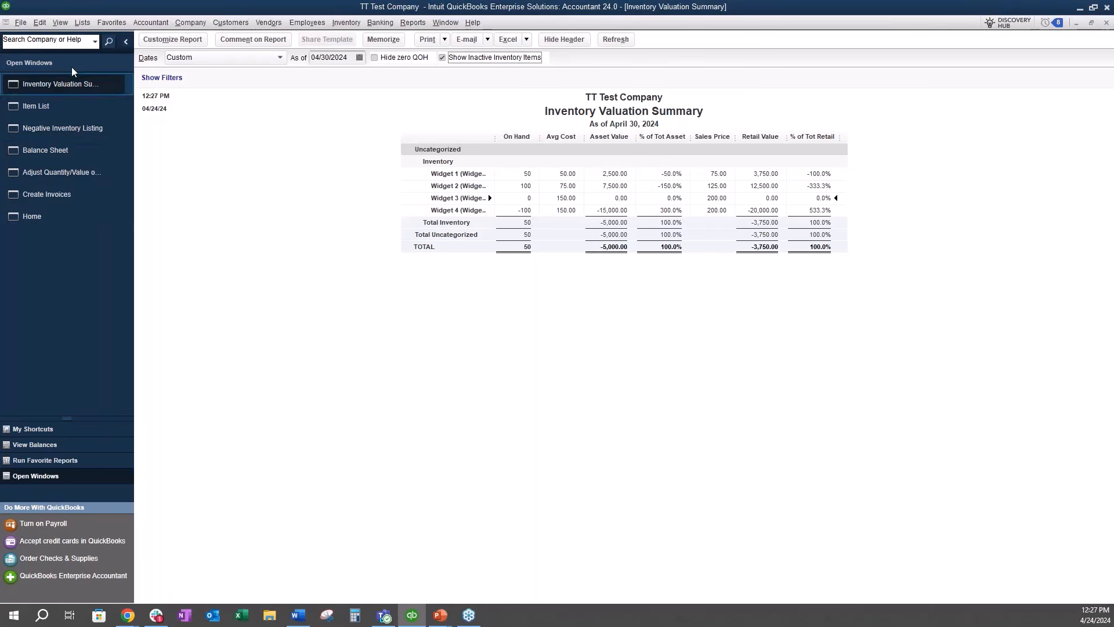
# Step: Open Widget 3's 04/24/2024 inventory adjustment from its transactions in the Inventory Center and delete it
pyautogui.click(352, 23)
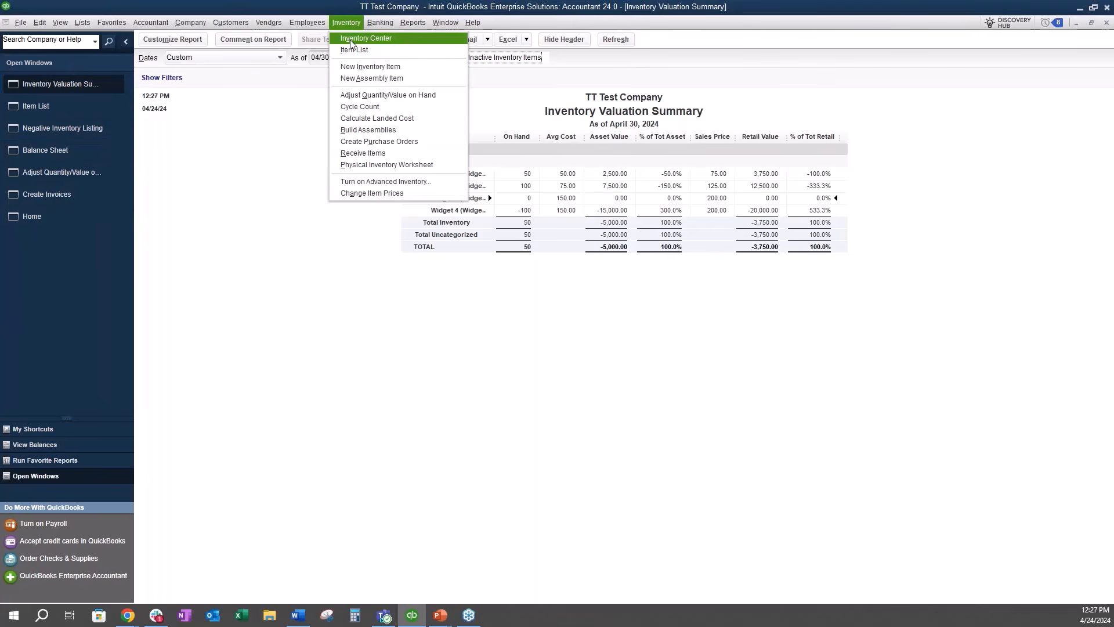
pyautogui.click(351, 42)
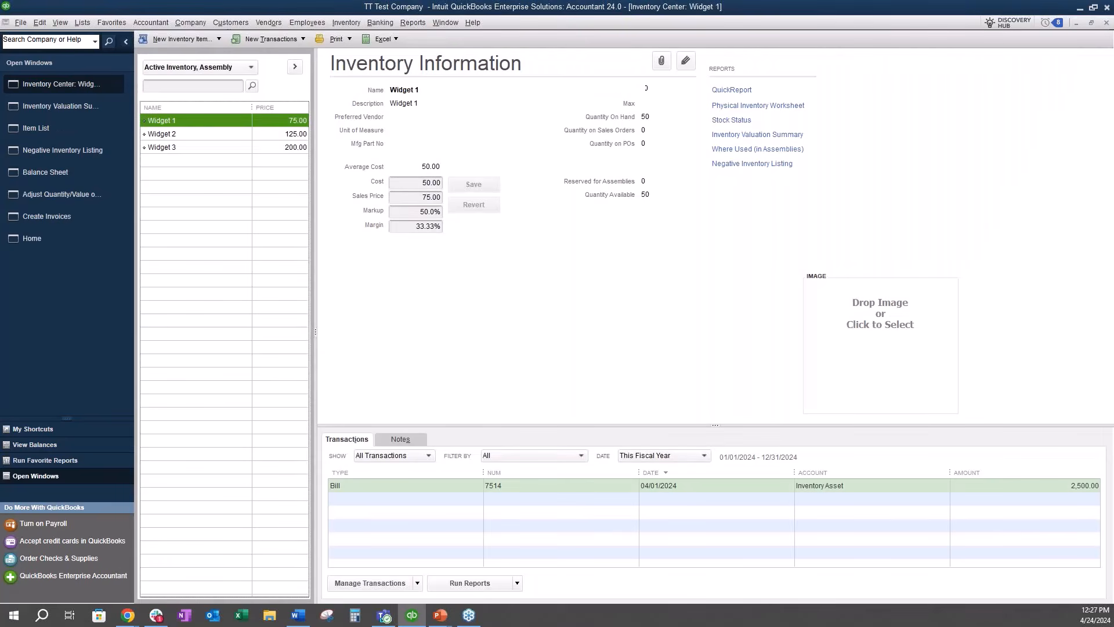
pyautogui.click(211, 148)
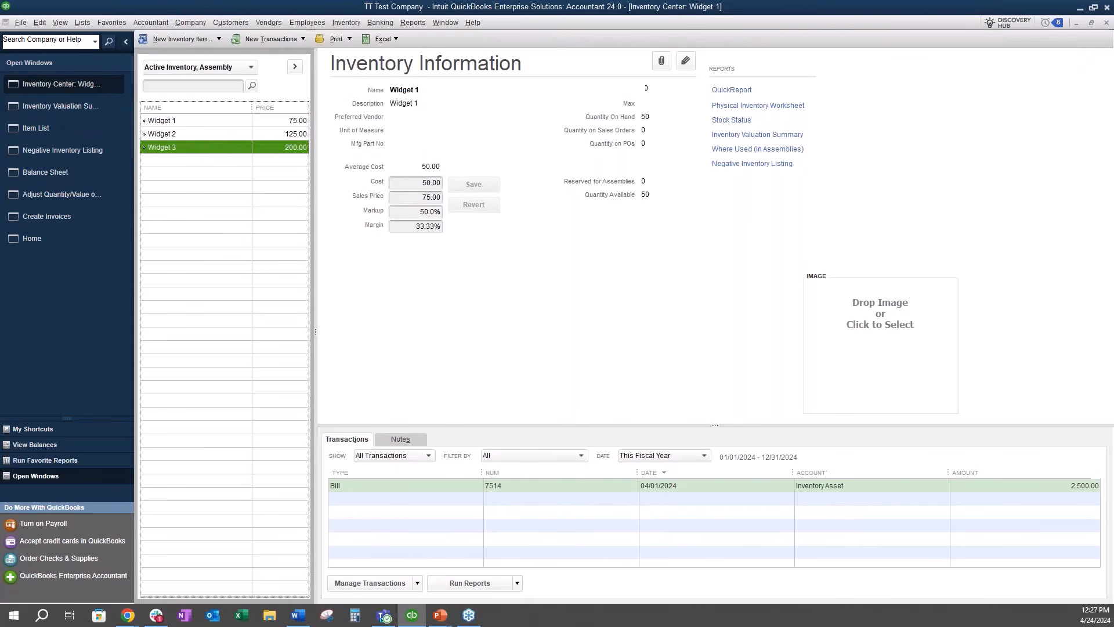
pyautogui.click(465, 514)
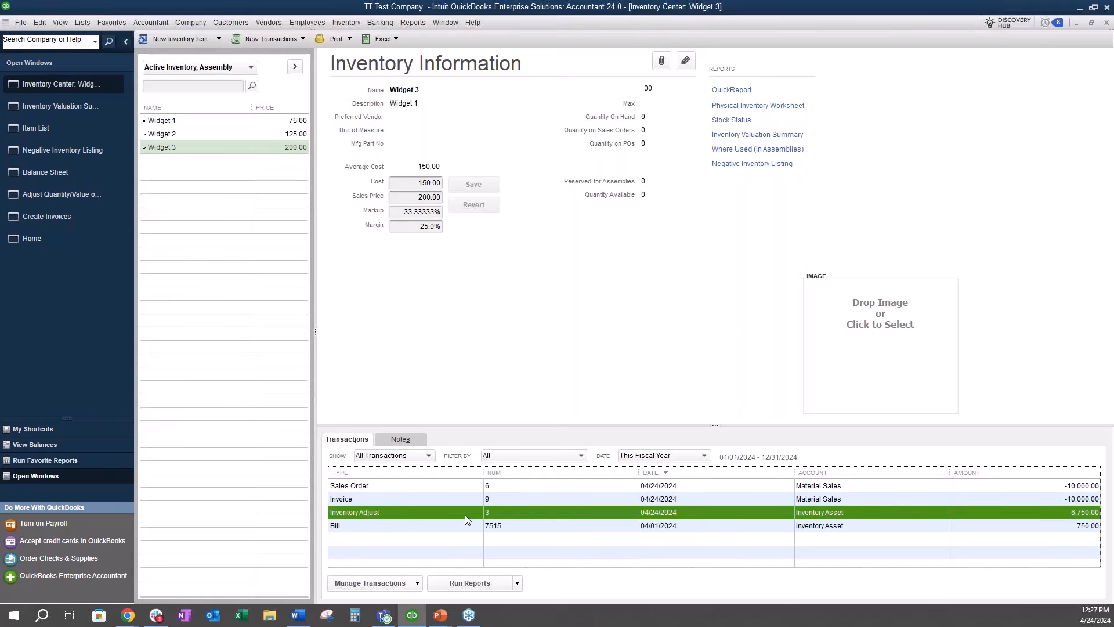
pyautogui.doubleClick(465, 514)
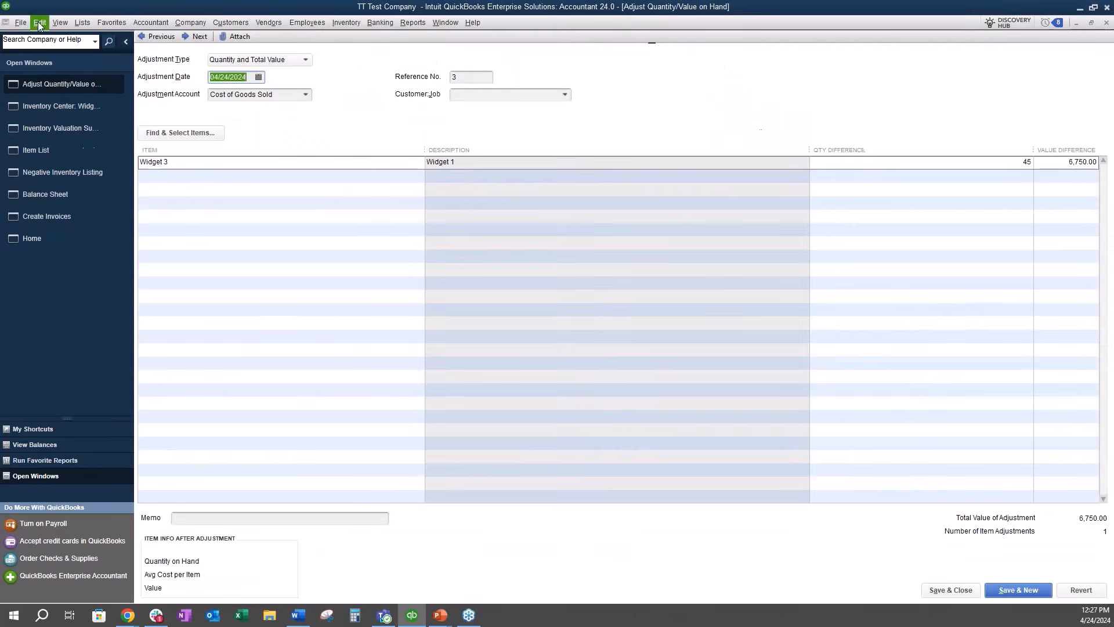
pyautogui.click(40, 22)
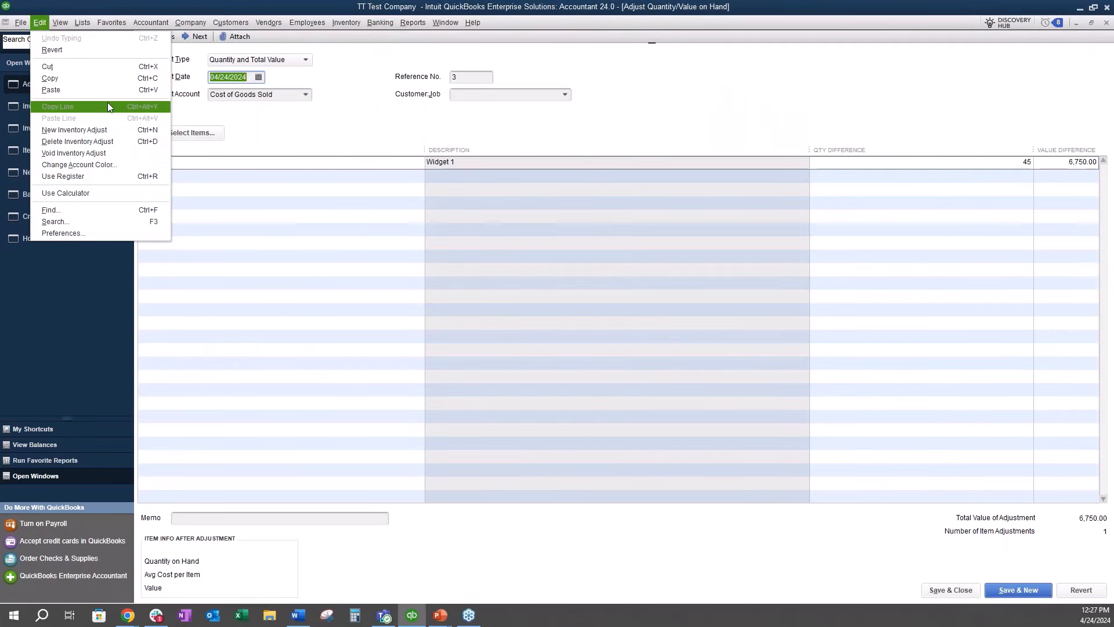
pyautogui.click(105, 141)
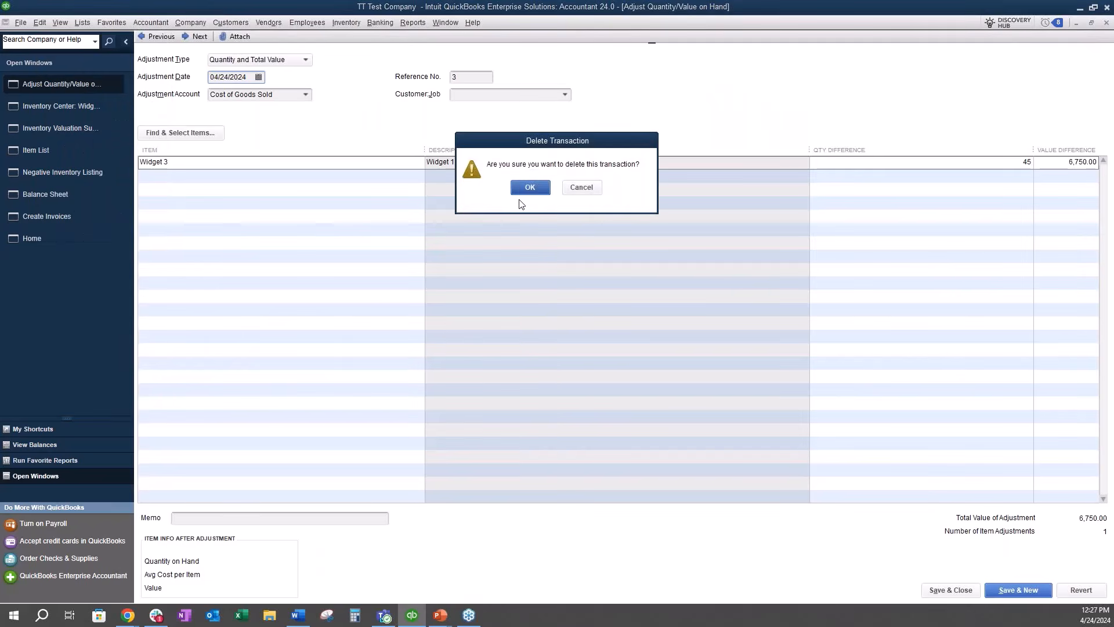
pyautogui.click(529, 187)
# Step: Review Widget 3's QuickReport from the Inventory Center and return to the Negative Inventory Listing
pyautogui.click(35, 111)
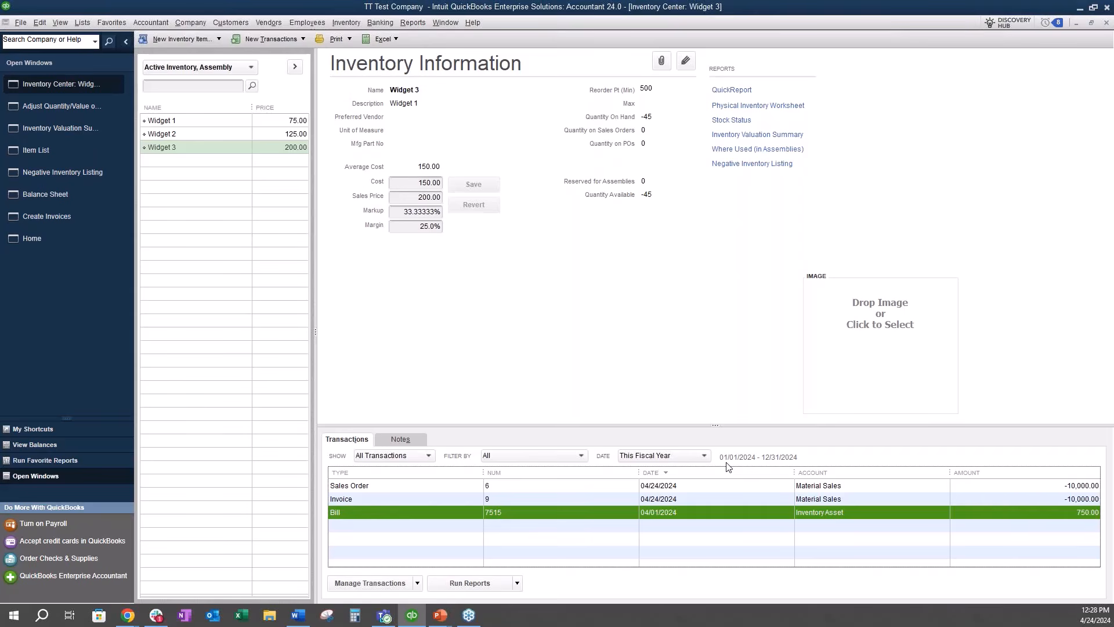
pyautogui.click(731, 90)
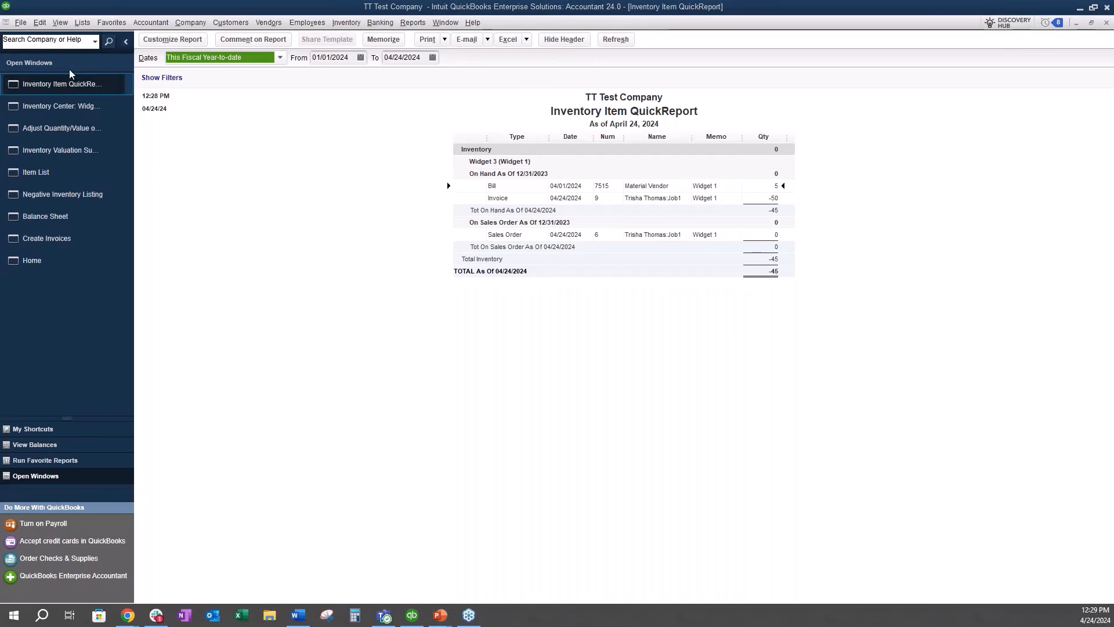
pyautogui.click(53, 188)
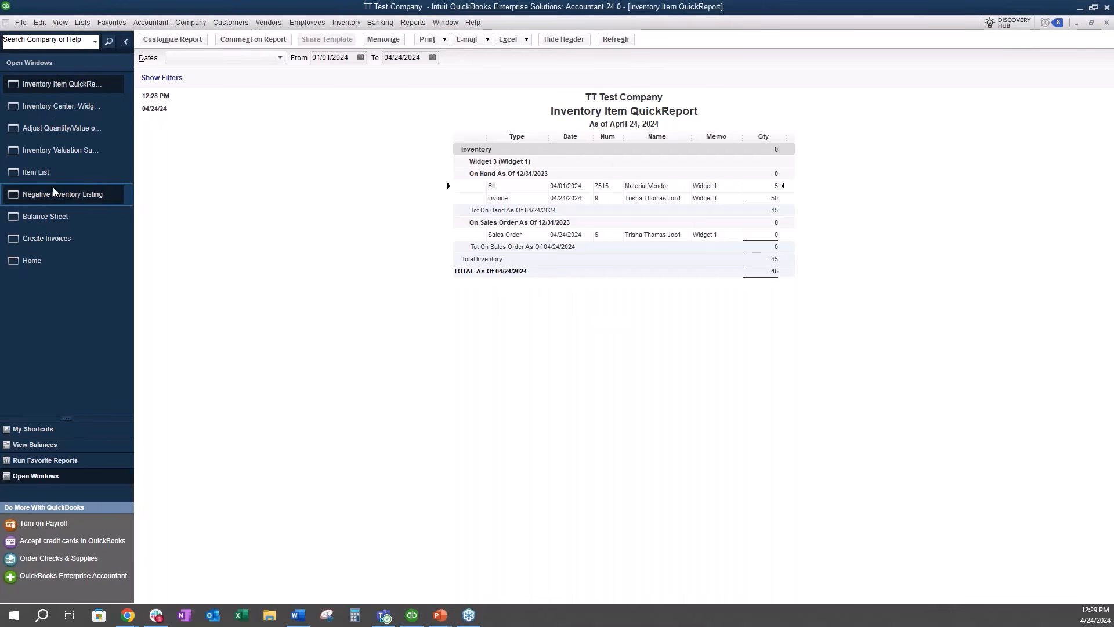